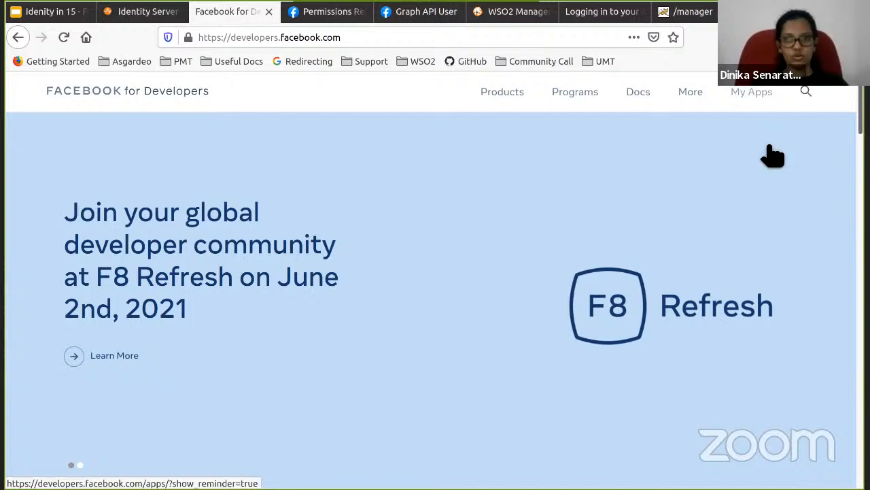
# - Create a Build Connected Experiences app with the display name "Identity in 15", keeping the prefilled contact email
pyautogui.click(358, 309)
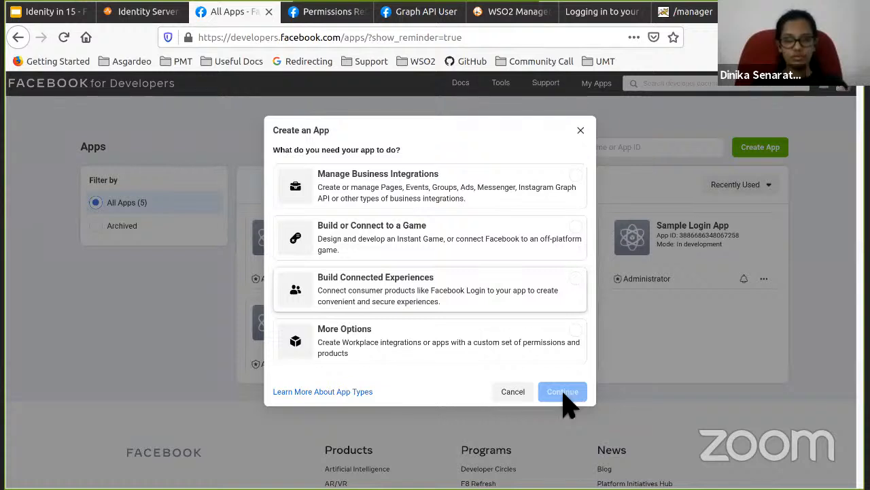
pyautogui.click(355, 190)
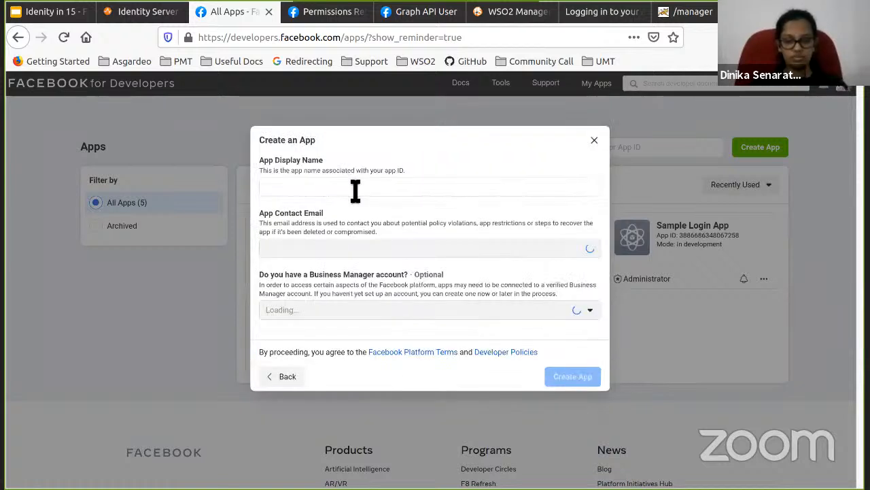
pyautogui.write('Iden')
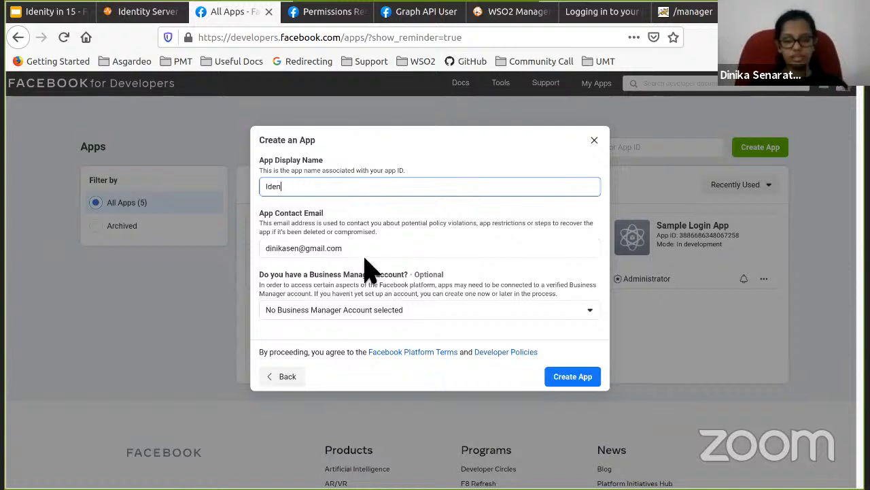
pyautogui.write('tity')
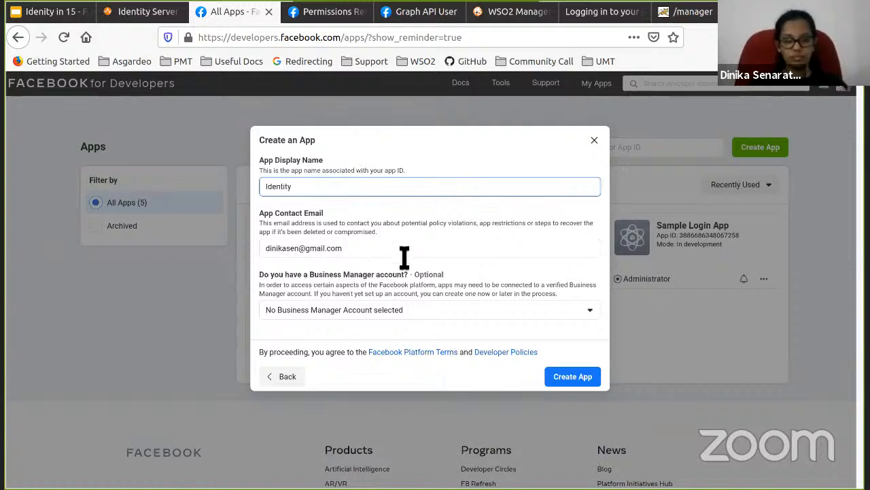
pyautogui.write(' in 15')
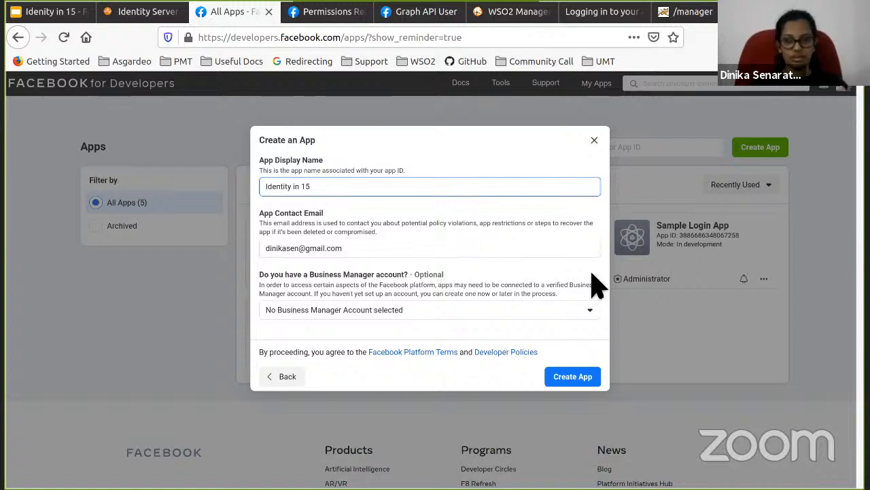
pyautogui.click(575, 379)
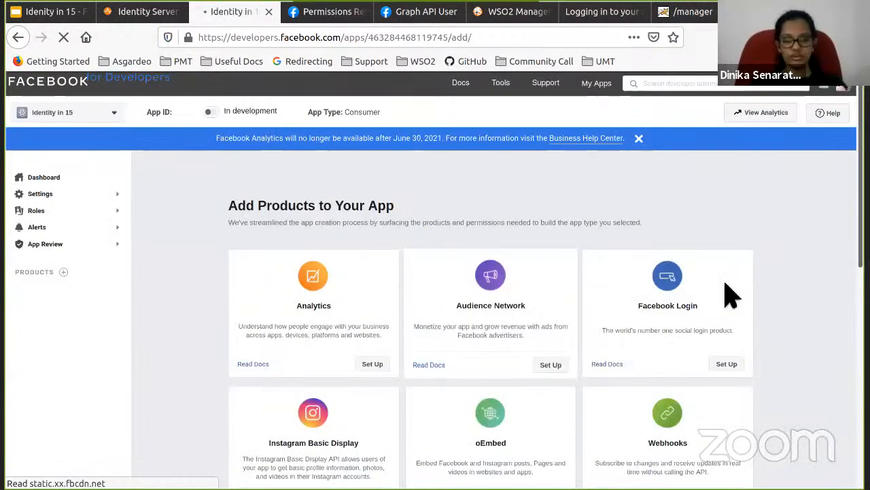
# - Set up the Facebook Login product for the new app, using the Web platform in the quickstart
pyautogui.click(728, 295)
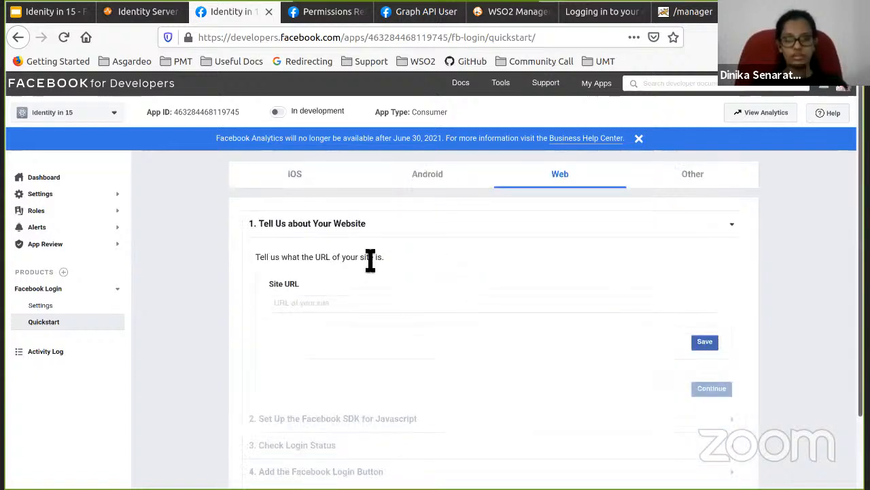
pyautogui.scroll(-2, 367, 262)
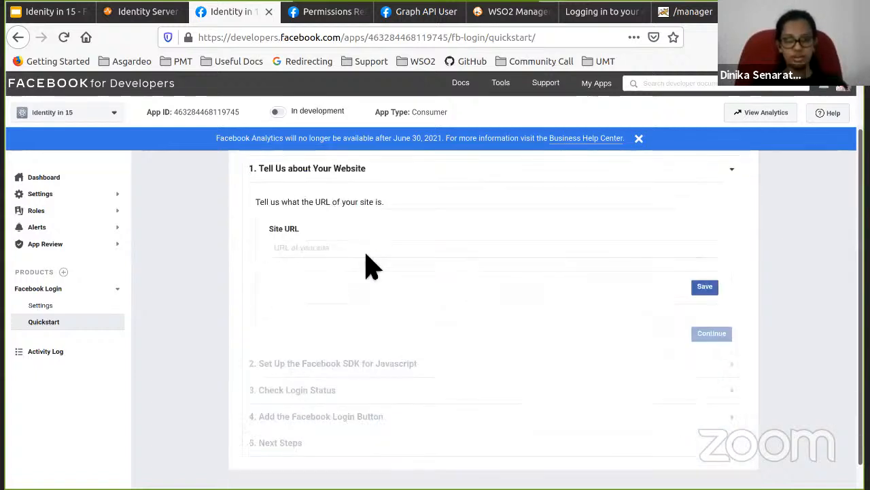
pyautogui.scroll(2, 367, 258)
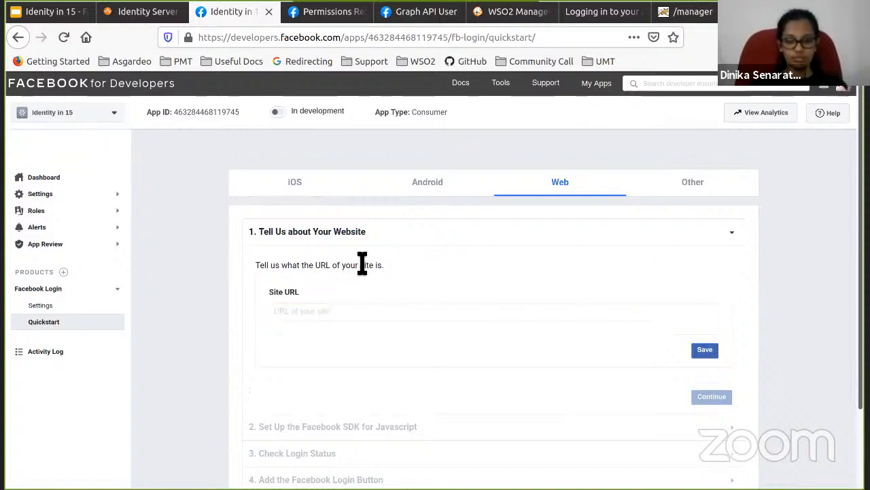
pyautogui.scroll(-2, 362, 265)
pyautogui.click(359, 258)
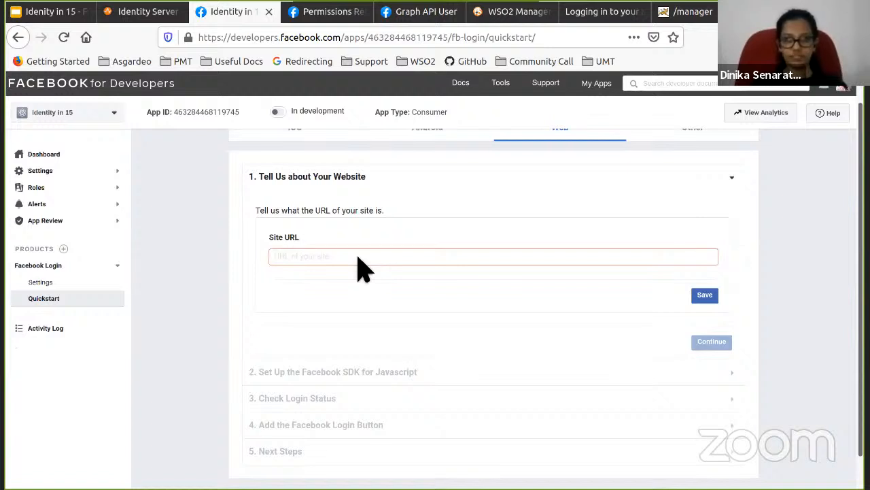
pyautogui.write('https://localhost:9443')
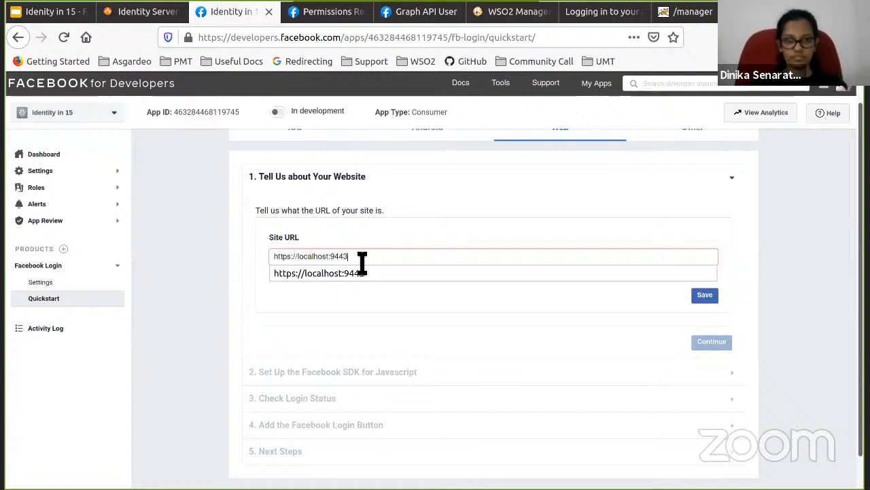
pyautogui.press('Escape')
pyautogui.write('/')
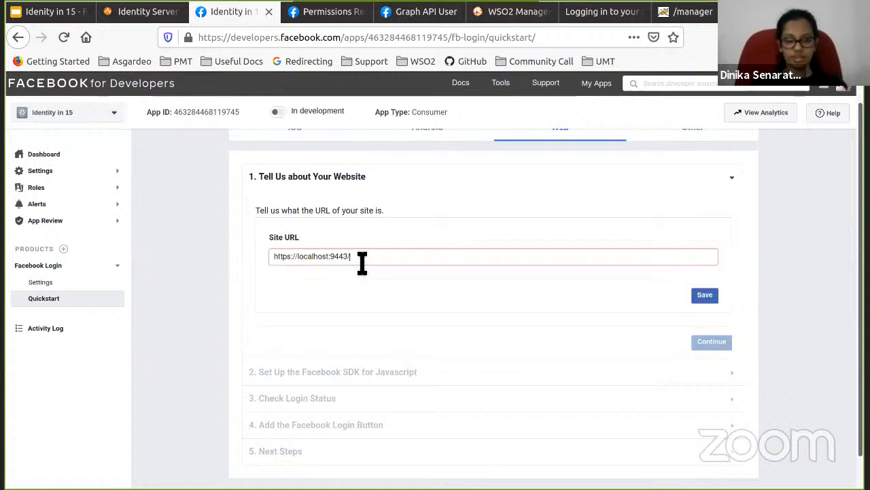
pyautogui.press('BackSpace')
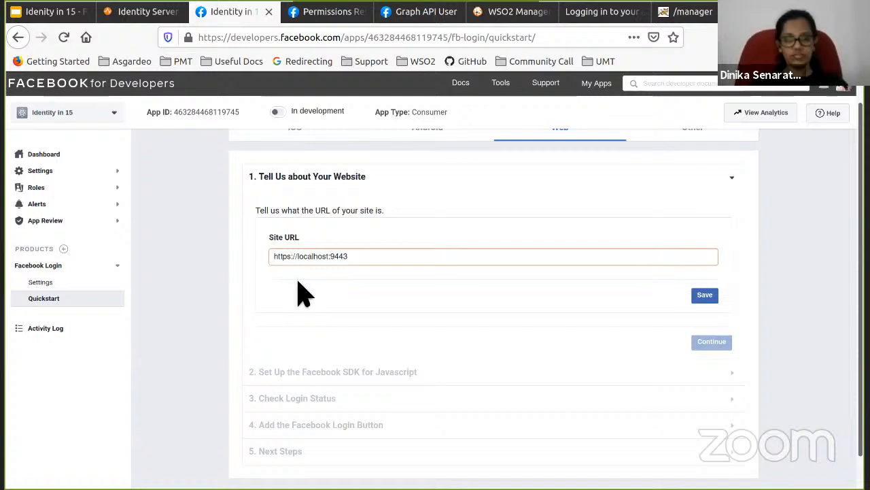
pyautogui.doubleClick(342, 264)
pyautogui.click(326, 292)
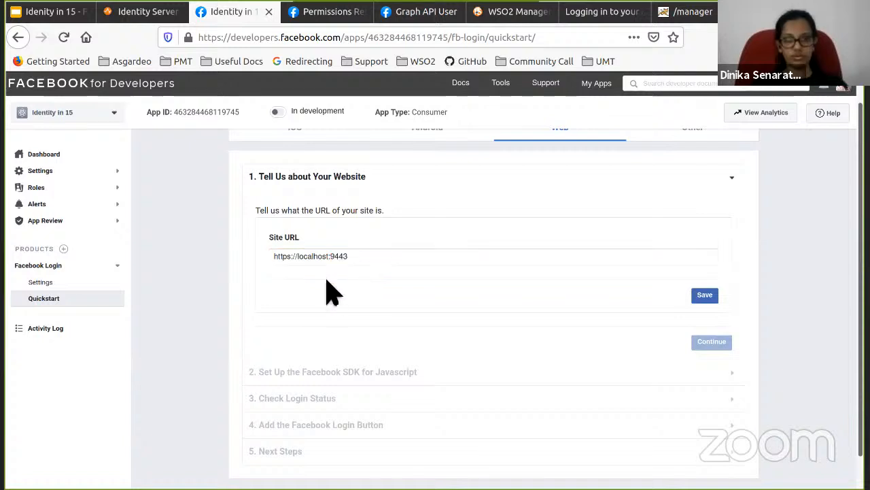
pyautogui.doubleClick(317, 264)
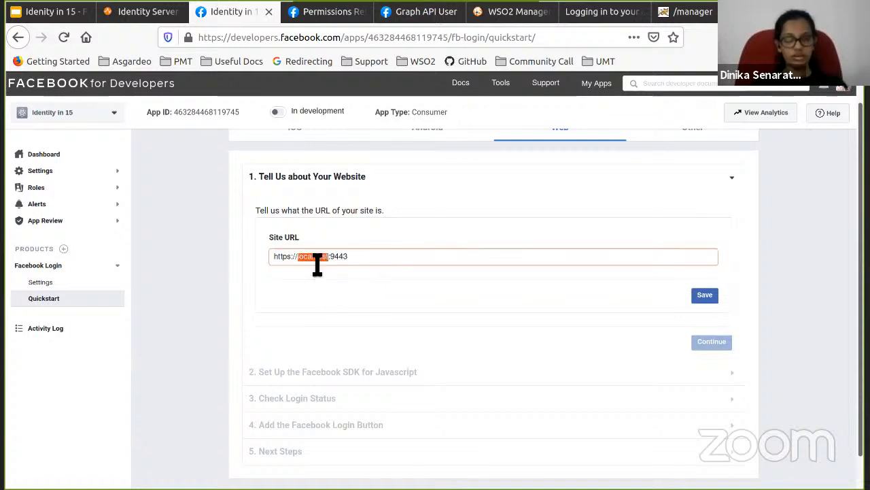
pyautogui.click(344, 294)
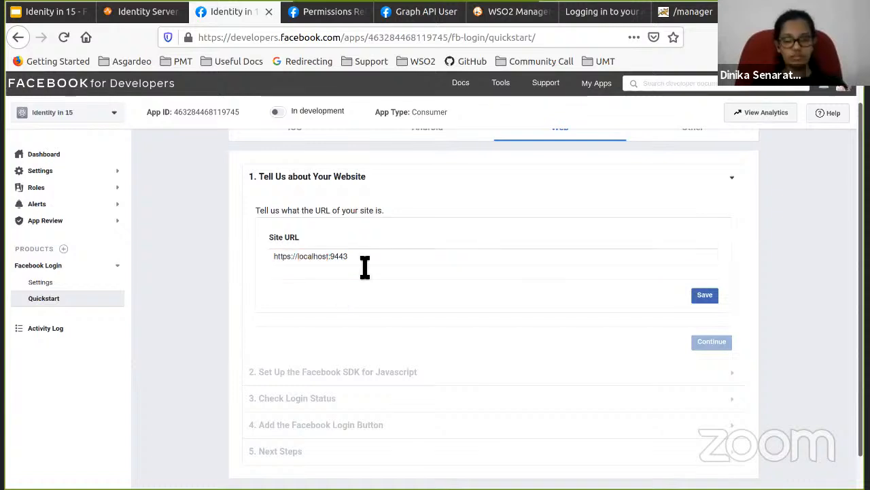
pyautogui.click(704, 299)
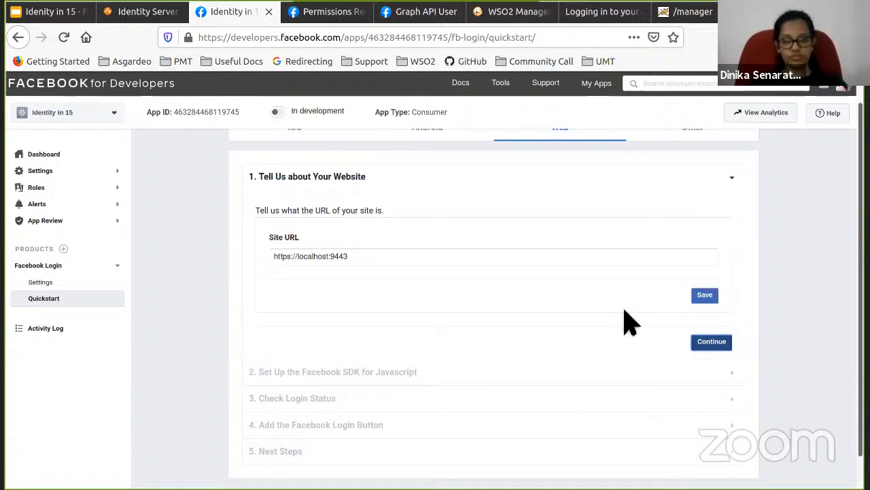
pyautogui.press('Return')
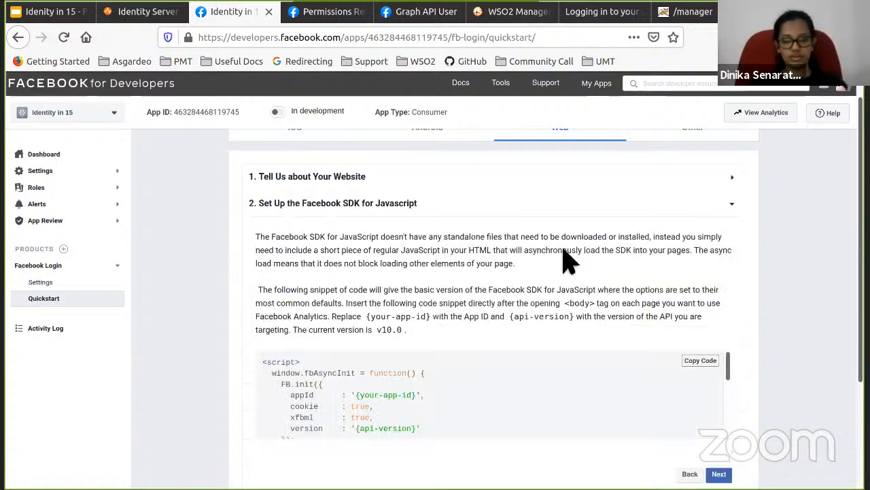
# - Look over the JavaScript SDK section, open the Facebook Login settings and examine the Client OAuth options
pyautogui.scroll(-2, 565, 258)
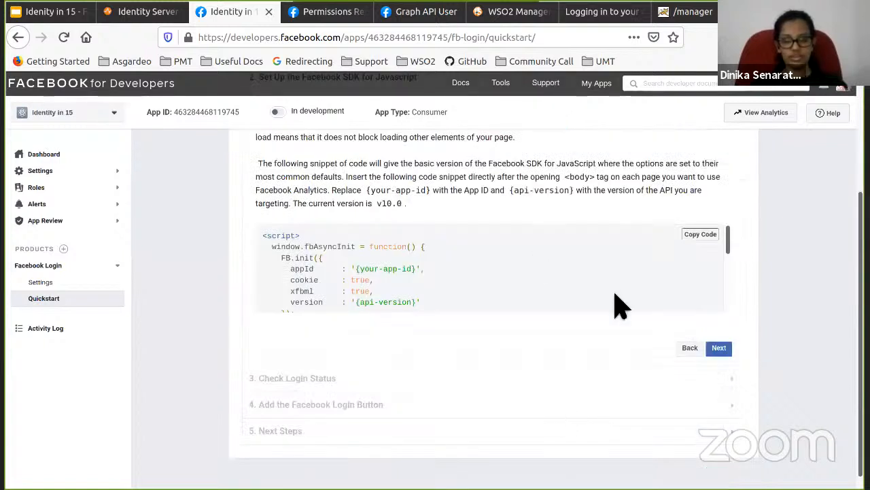
pyautogui.scroll(3, 325, 285)
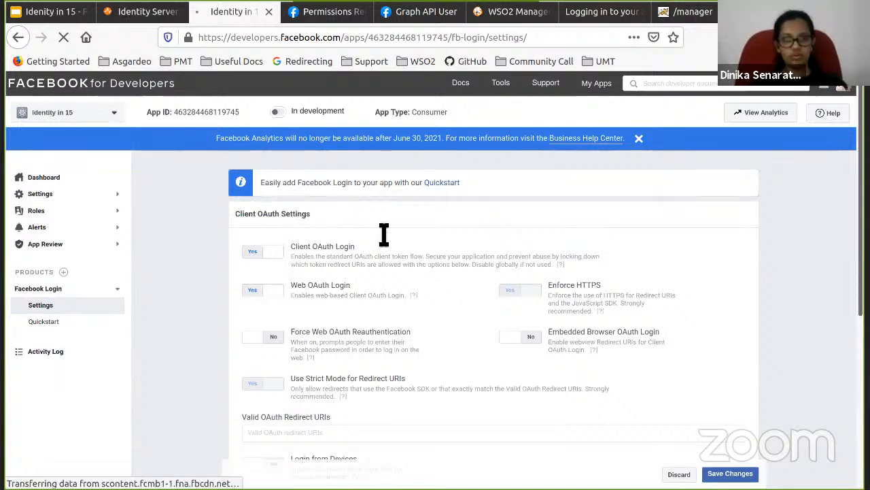
pyautogui.scroll(-1, 386, 242)
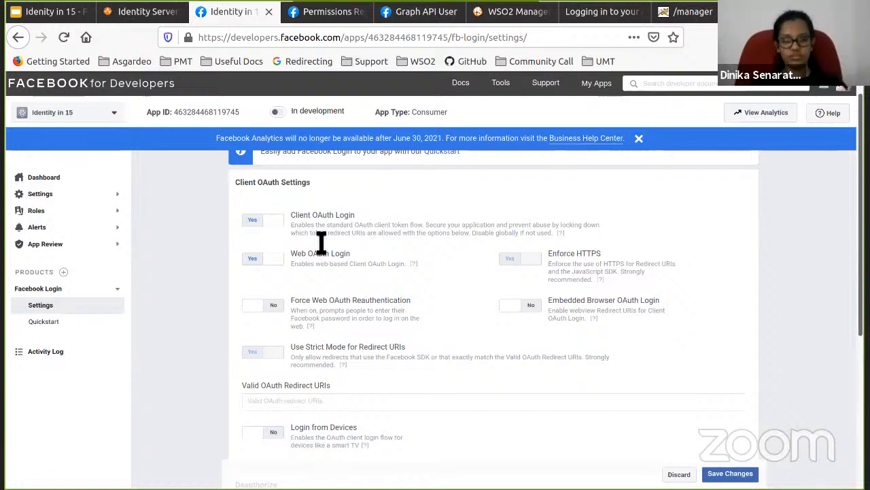
pyautogui.scroll(-1, 316, 241)
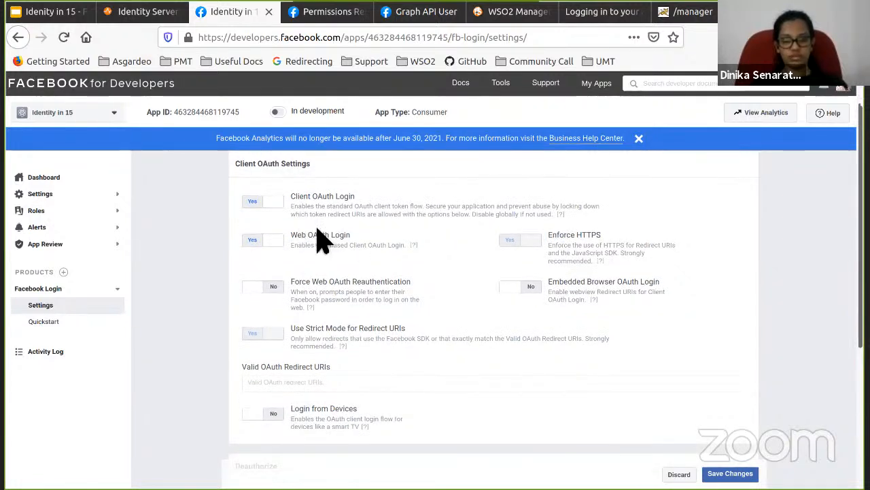
pyautogui.scroll(-1, 317, 231)
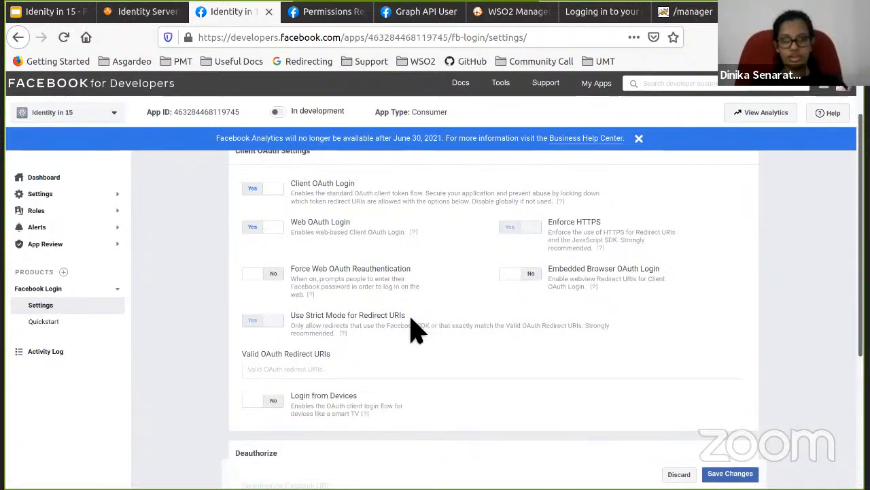
pyautogui.scroll(2, 391, 330)
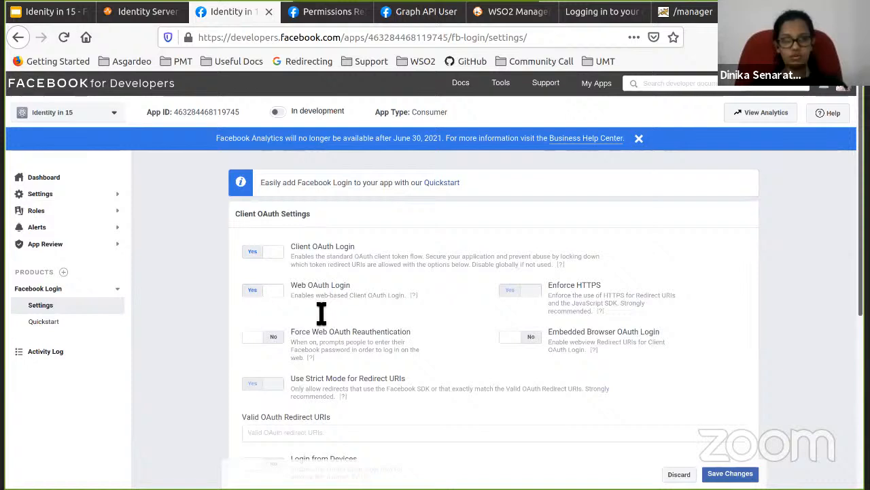
pyautogui.scroll(-3, 321, 313)
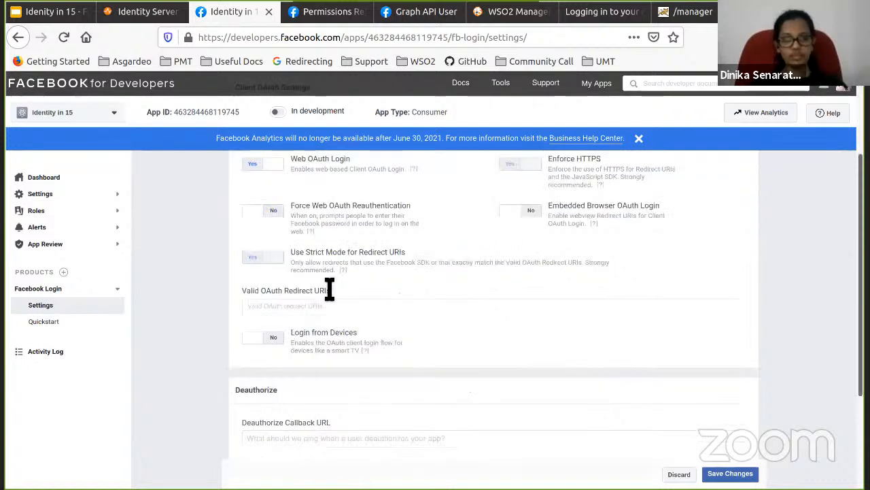
pyautogui.scroll(-1, 331, 285)
pyautogui.click(332, 280)
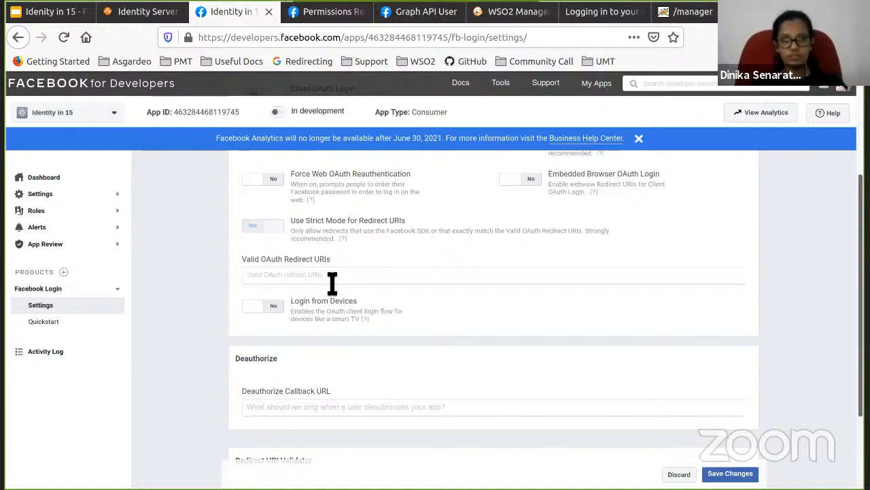
pyautogui.click(332, 281)
pyautogui.write('https')
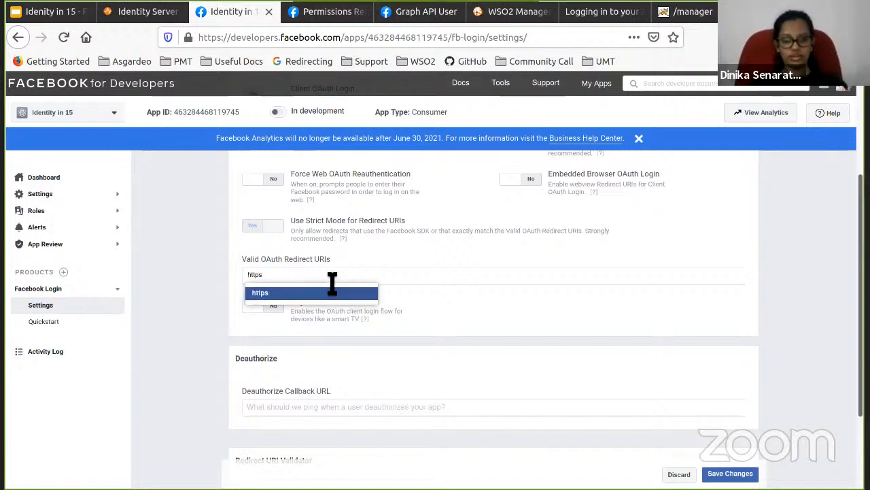
pyautogui.write('://loc')
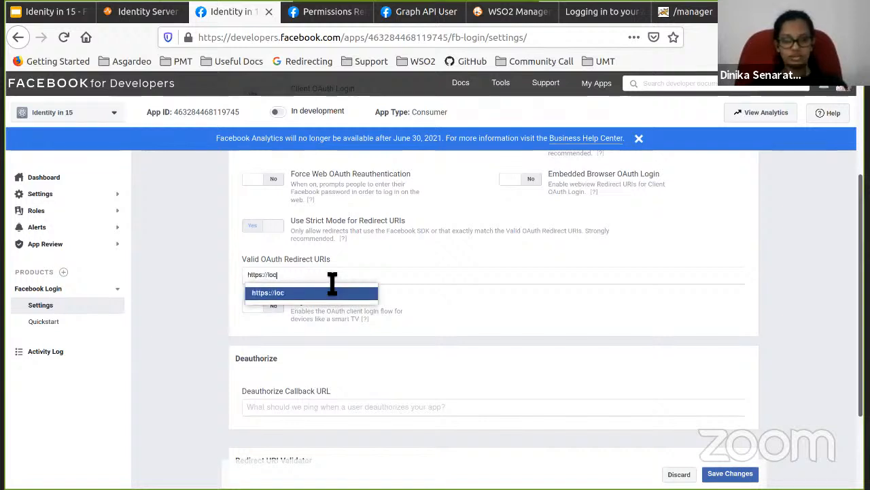
pyautogui.write('alhost')
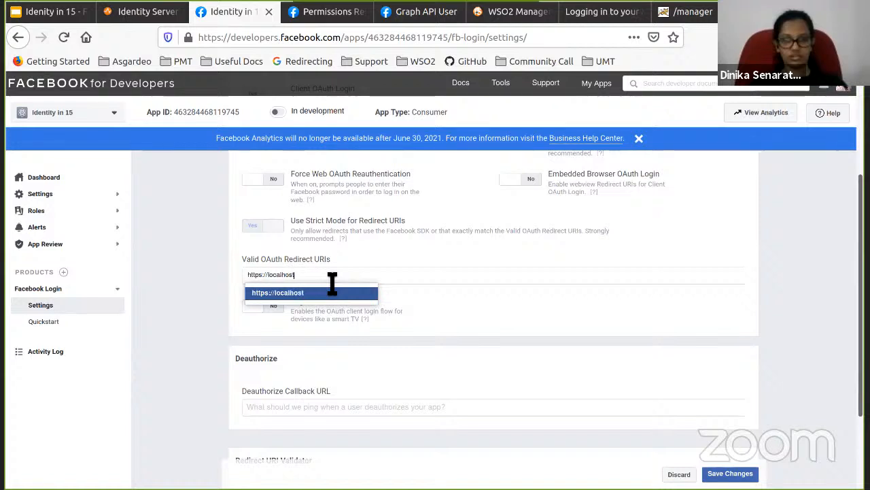
pyautogui.write(':9443/commonauth')
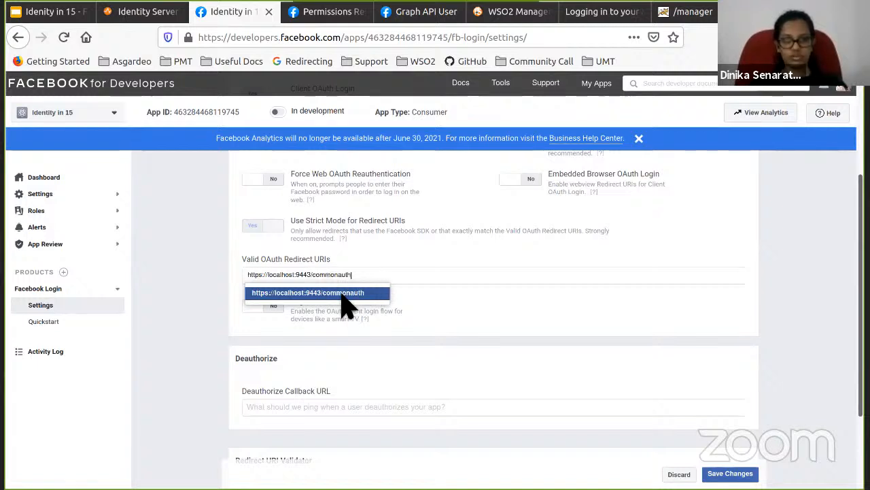
pyautogui.click(343, 294)
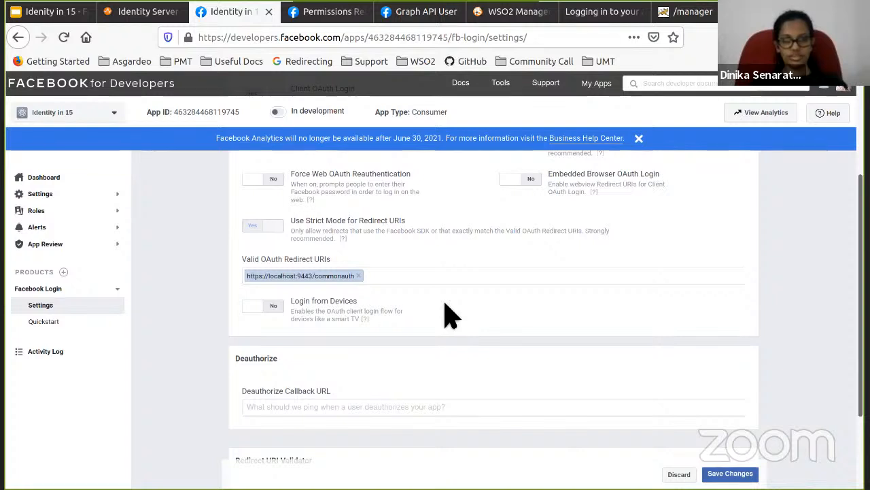
pyautogui.scroll(-3, 450, 314)
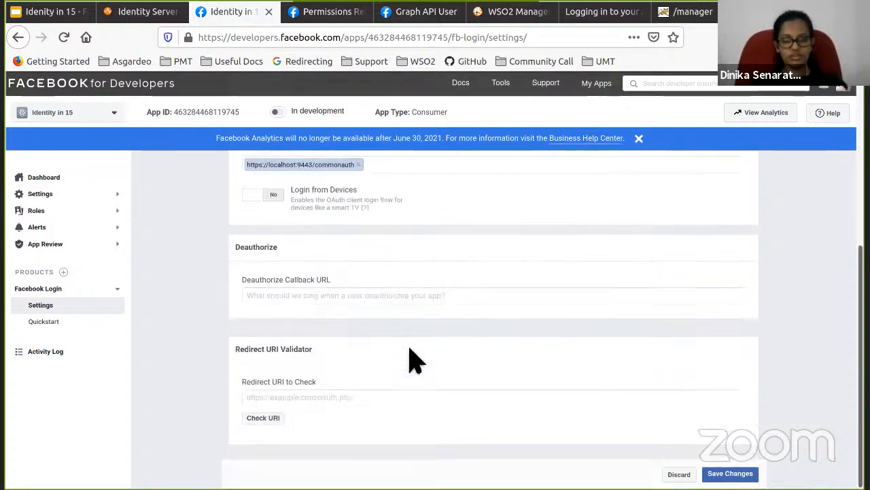
pyautogui.scroll(1, 409, 348)
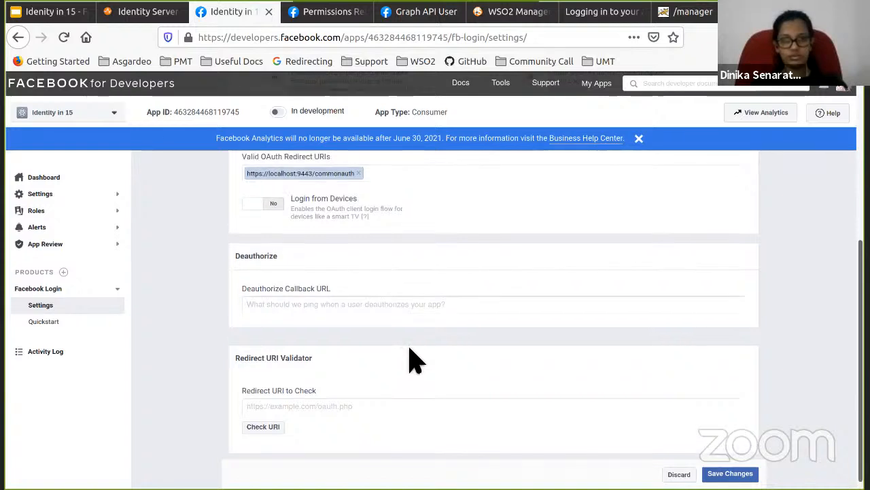
pyautogui.scroll(1, 417, 361)
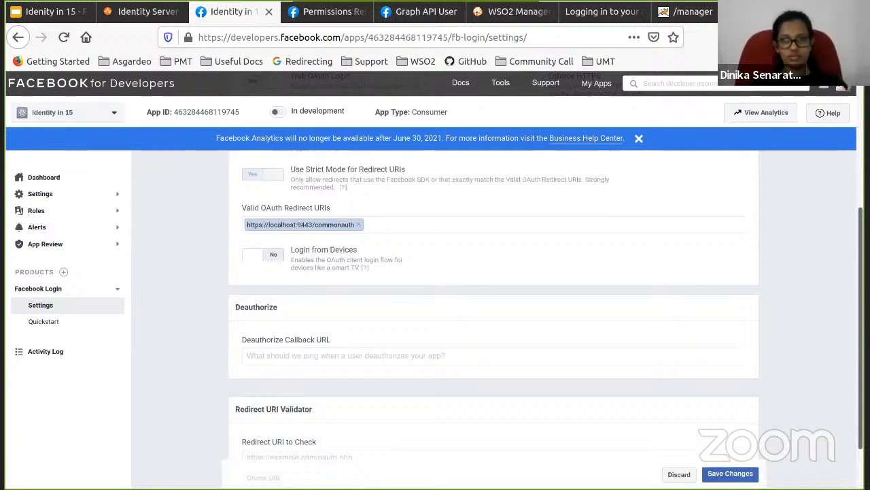
pyautogui.scroll(4, 494, 185)
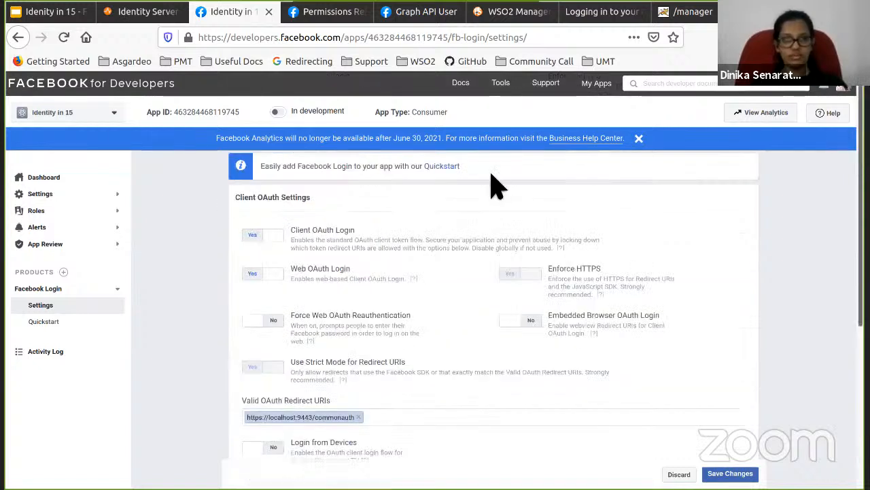
# - Open the Facebook app's basic settings and add localhost to the App Domains
pyautogui.scroll(1, 164, 265)
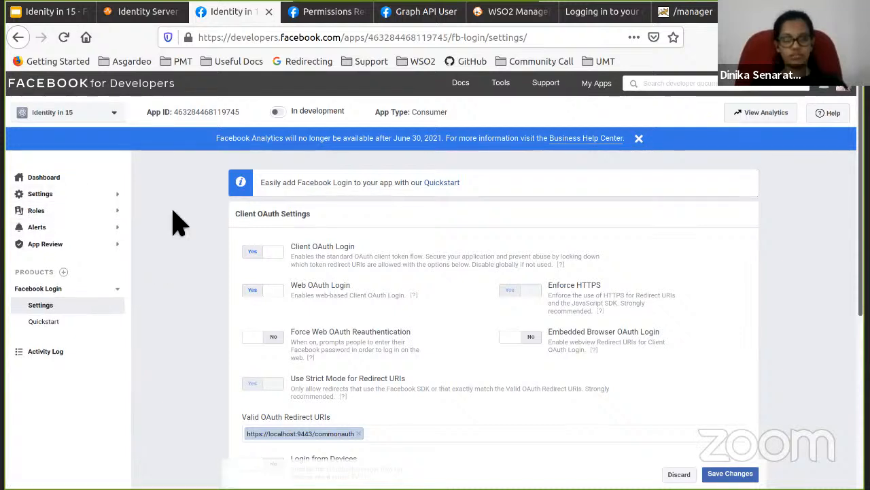
pyautogui.click(92, 194)
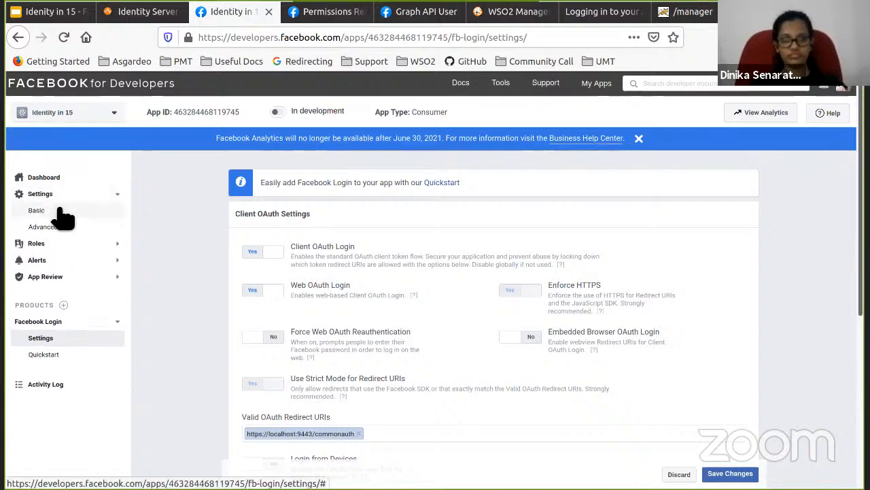
pyautogui.click(60, 211)
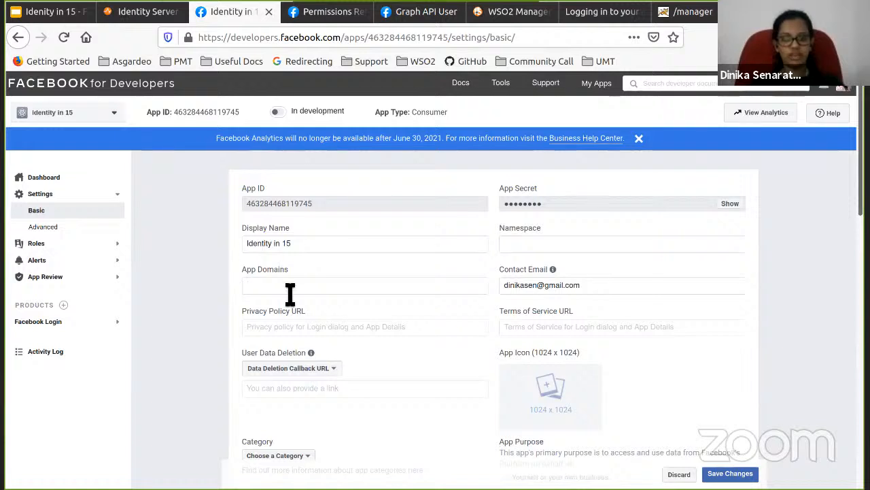
pyautogui.write('local')
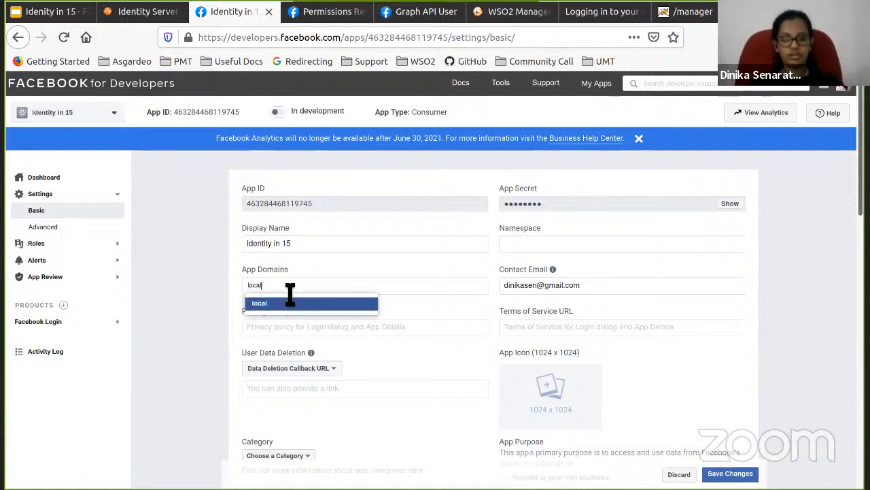
pyautogui.write('host')
pyautogui.press('Return')
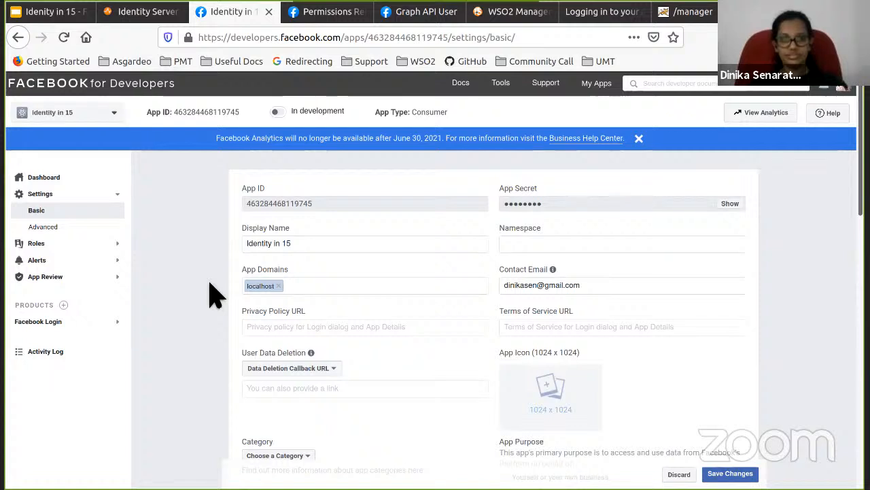
# - Copy the App ID from the Facebook app's basic settings
pyautogui.doubleClick(297, 203)
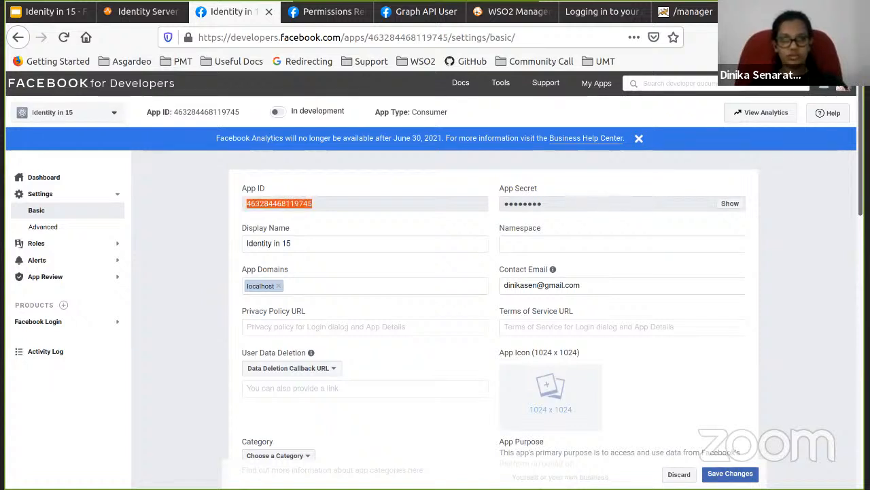
pyautogui.click(2, 85)
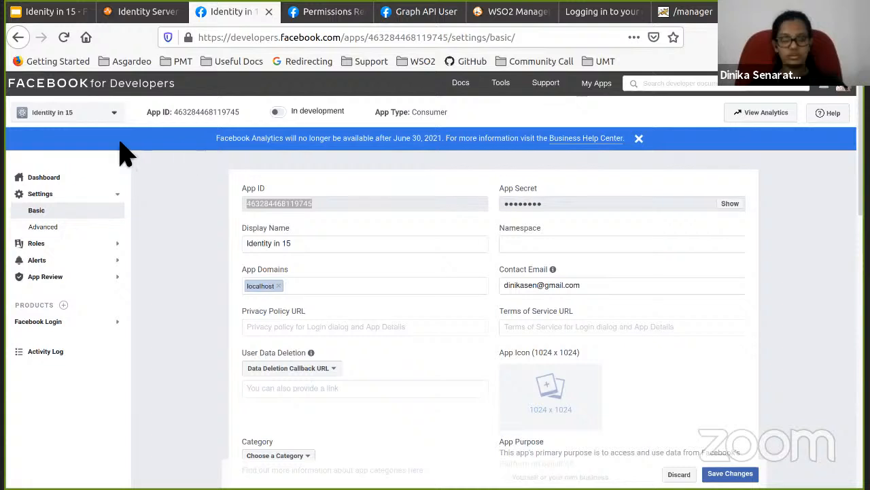
pyautogui.click(194, 204)
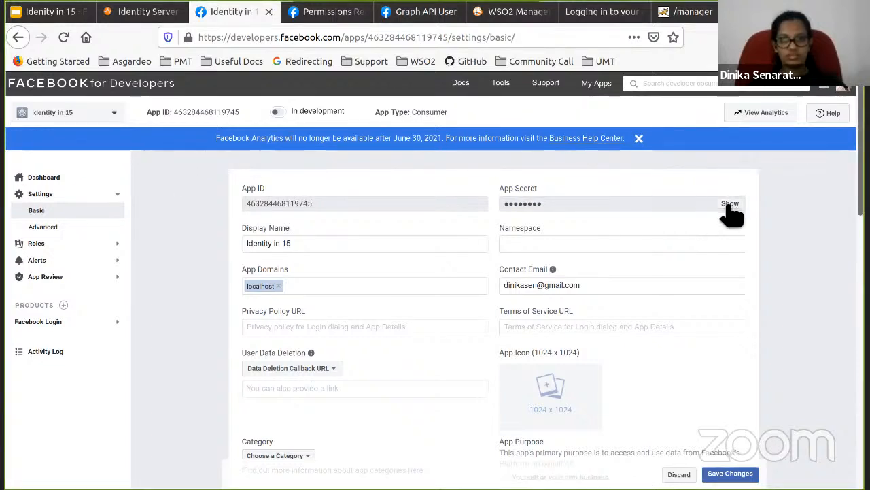
# - Request to show the App Secret and confirm by entering the Facebook account password
pyautogui.click(728, 205)
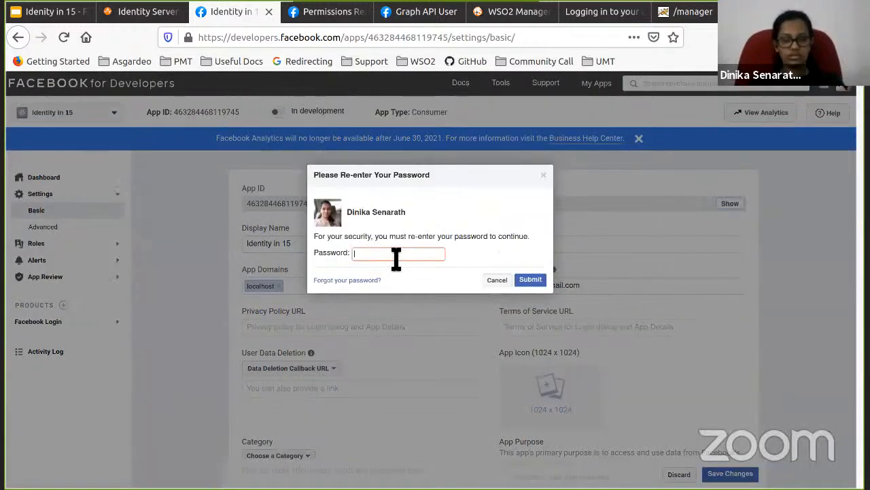
pyautogui.write('********')
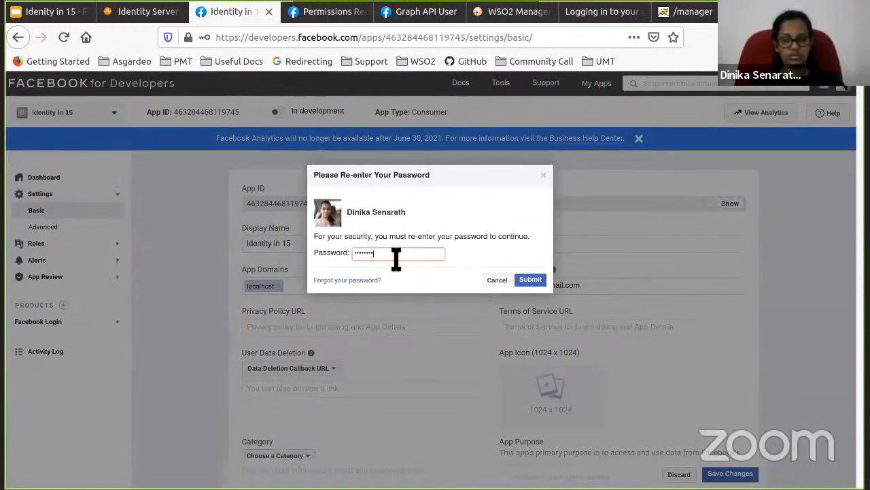
pyautogui.write('*')
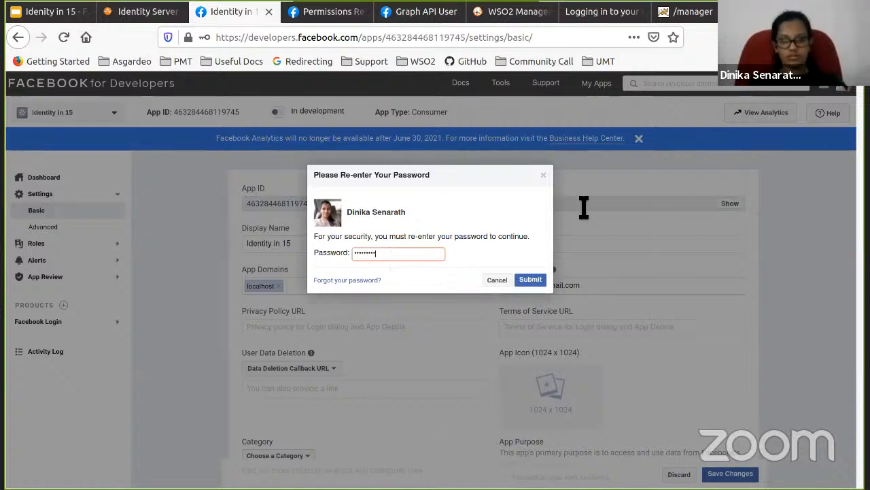
pyautogui.write('********')
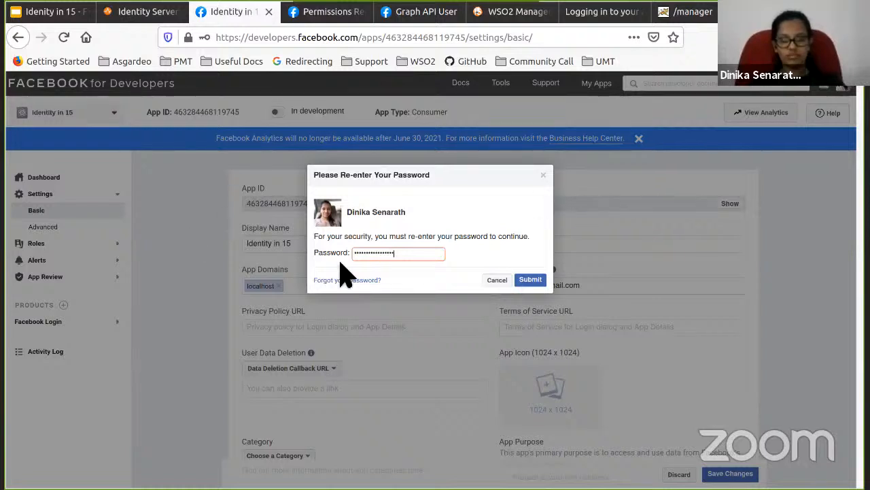
pyautogui.press('Return')
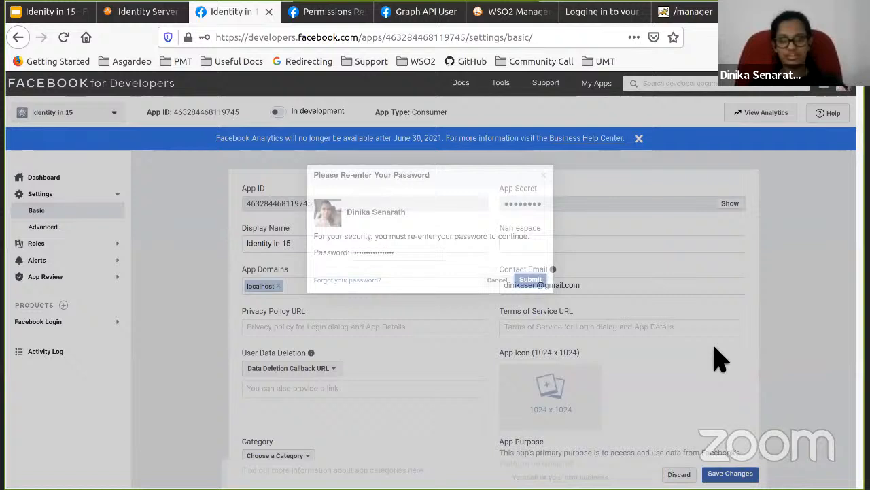
pyautogui.scroll(-2, 713, 346)
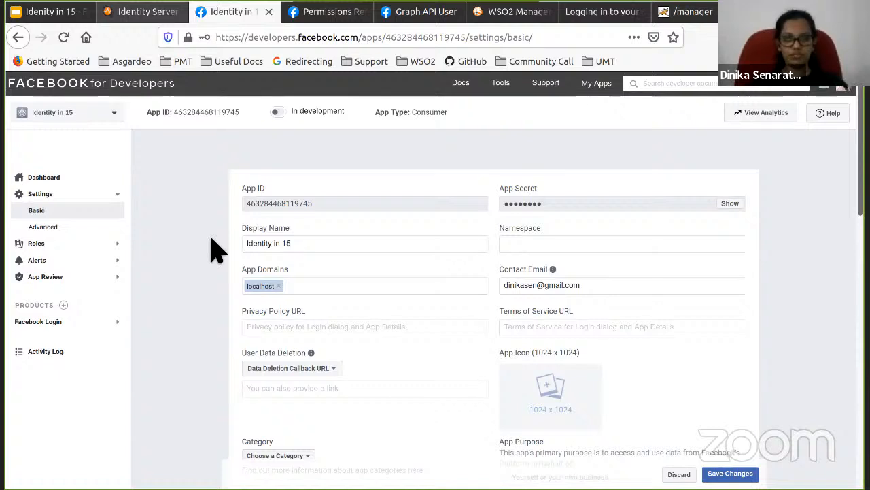
# - Look over the WSO2 Identity Server product page, examining the latest release and the installation options
pyautogui.hotkey('ctrl', 'pageup')
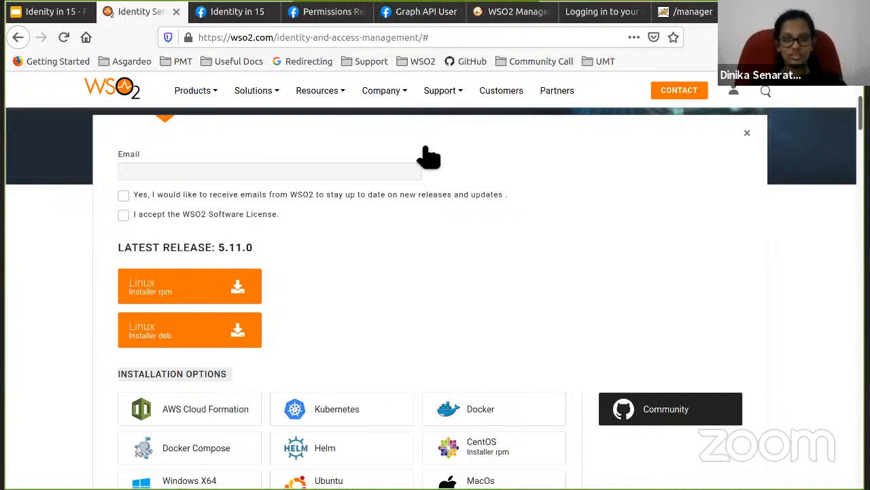
pyautogui.scroll(3, 152, 263)
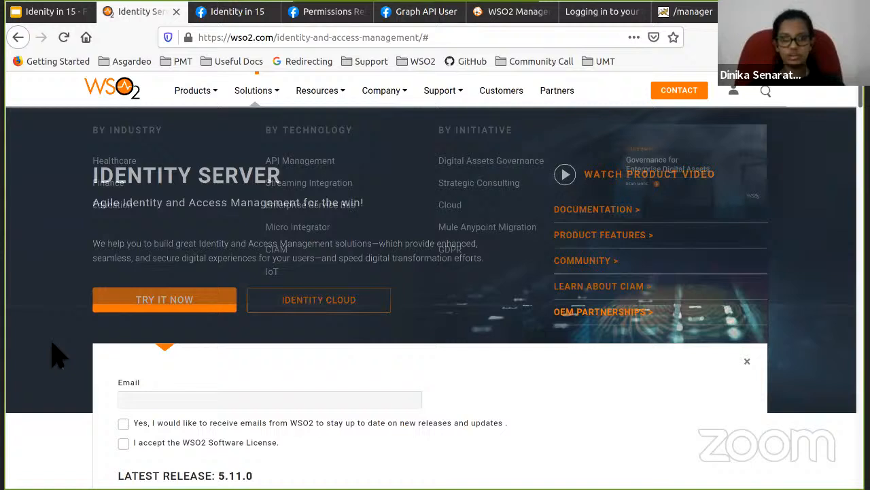
pyautogui.scroll(-6, 57, 353)
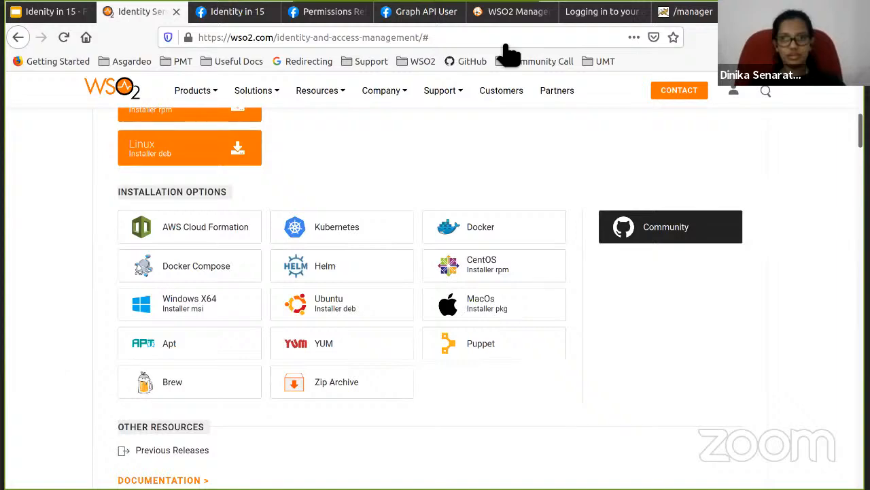
pyautogui.scroll(4, 541, 123)
pyautogui.scroll(-4, 540, 123)
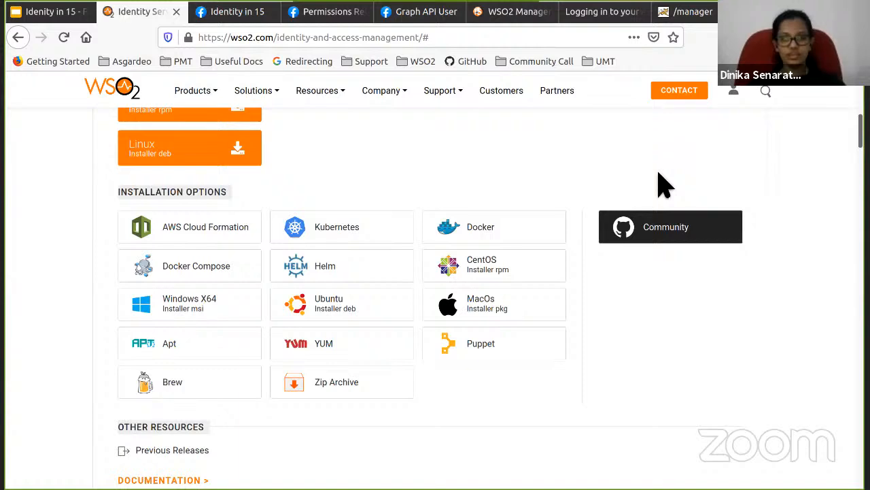
# - Sign in to the WSO2 Identity Server Management Console and name a new identity provider Facebook
pyautogui.click(514, 11)
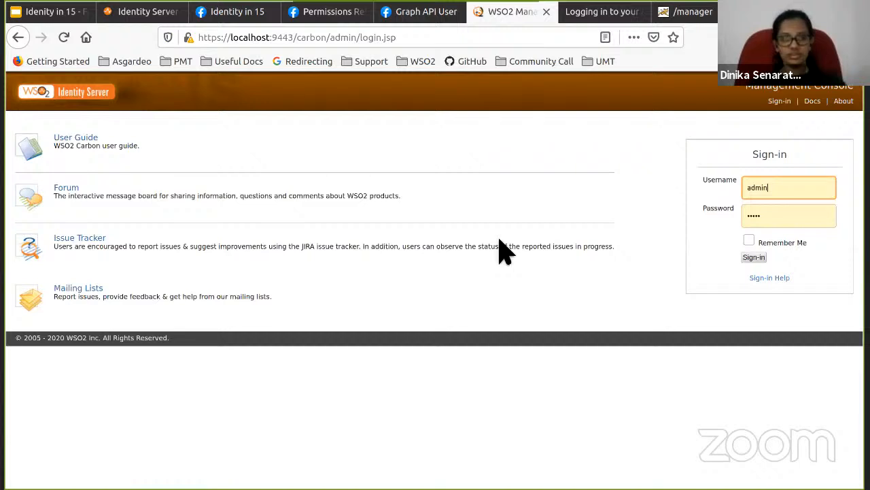
pyautogui.press('Return')
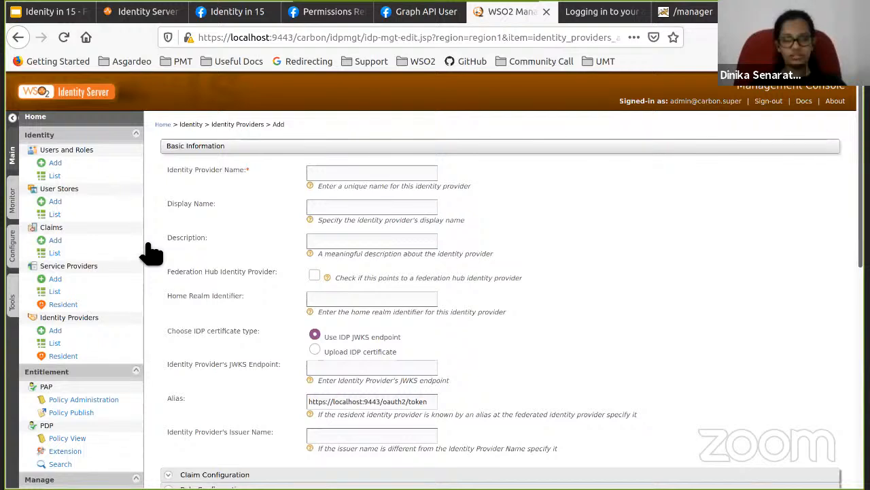
pyautogui.write('Facebook')
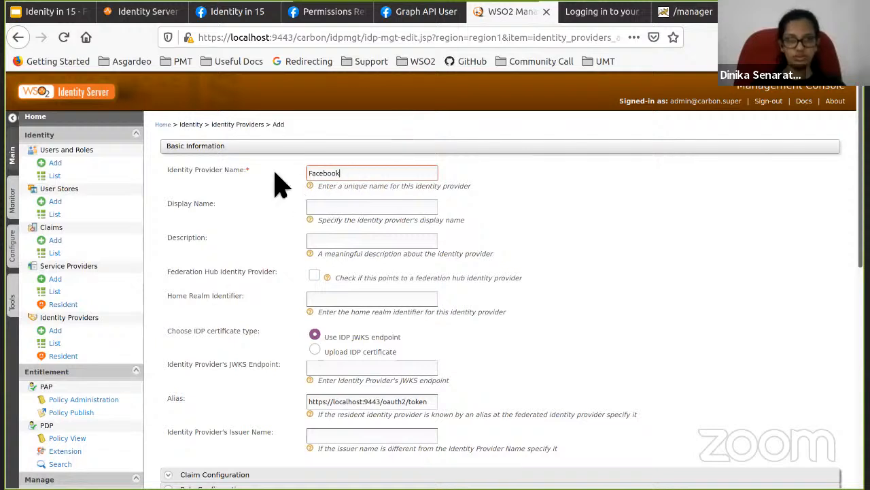
pyautogui.scroll(-2, 282, 183)
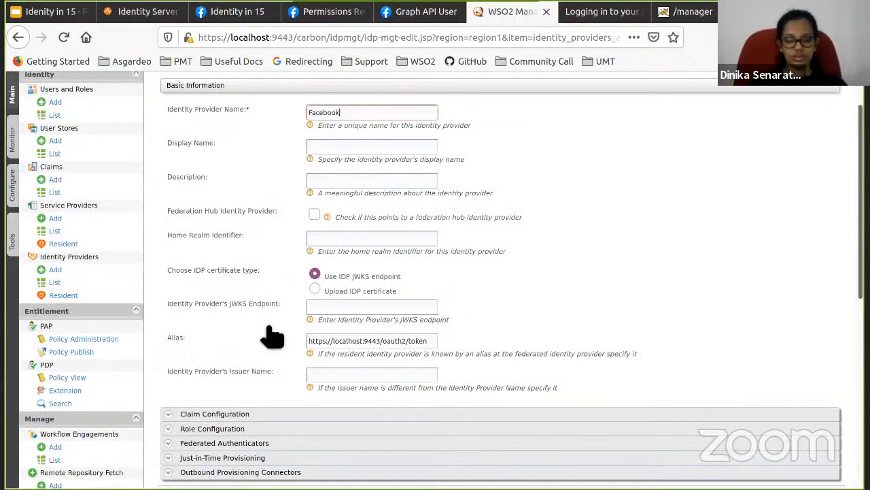
pyautogui.scroll(1, 267, 331)
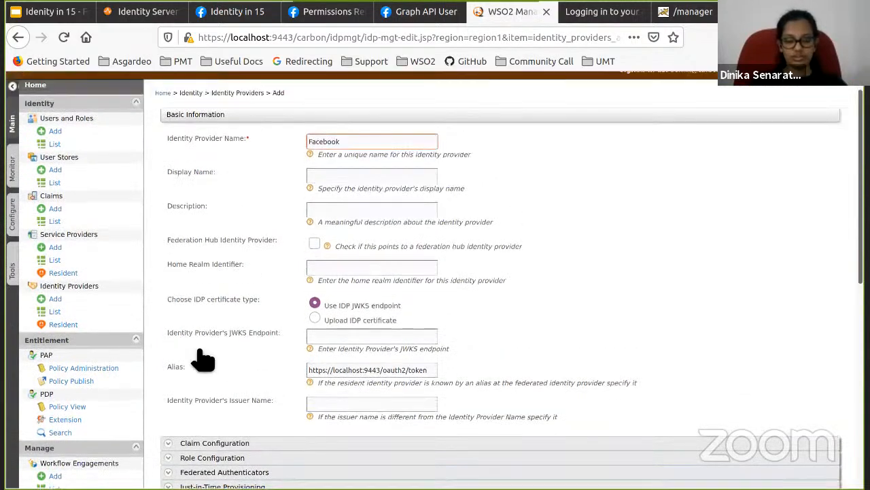
# - Enable Facebook Authentication in the Facebook Configuration of the identity provider's Federated Authenticators
pyautogui.scroll(-4, 203, 359)
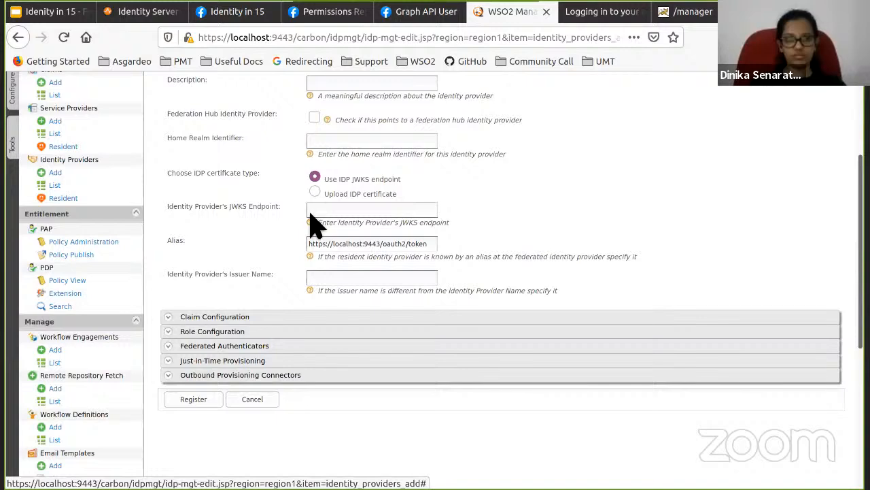
pyautogui.click(270, 346)
pyautogui.scroll(-3, 311, 213)
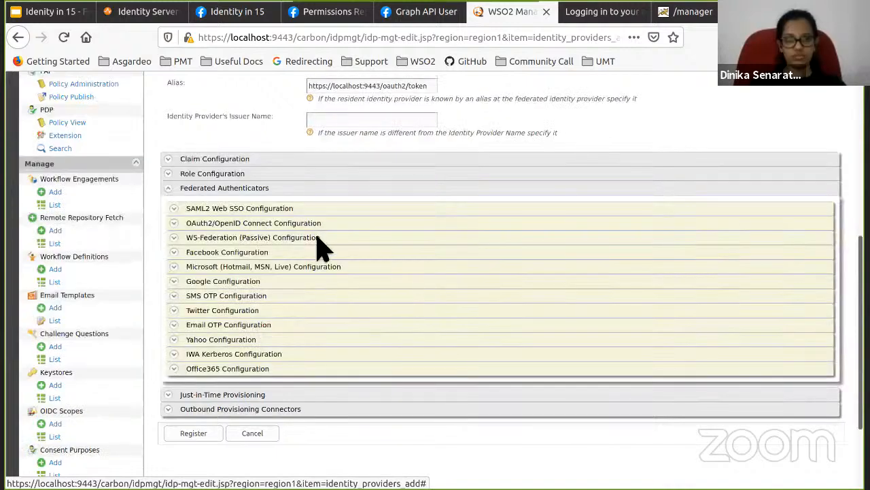
pyautogui.click(265, 252)
pyautogui.scroll(-1, 265, 253)
pyautogui.click(315, 211)
pyautogui.scroll(-1, 315, 210)
# - Paste the Facebook app's App ID as the Client Id and its App Secret as the Client Secret
pyautogui.click(372, 196)
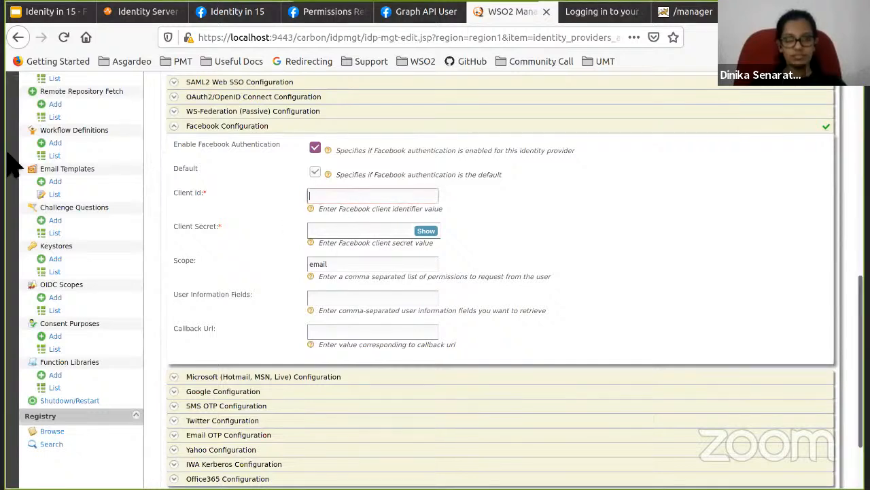
pyautogui.hotkey('ctrl', 'v')
pyautogui.press('Tab')
pyautogui.press('Escape')
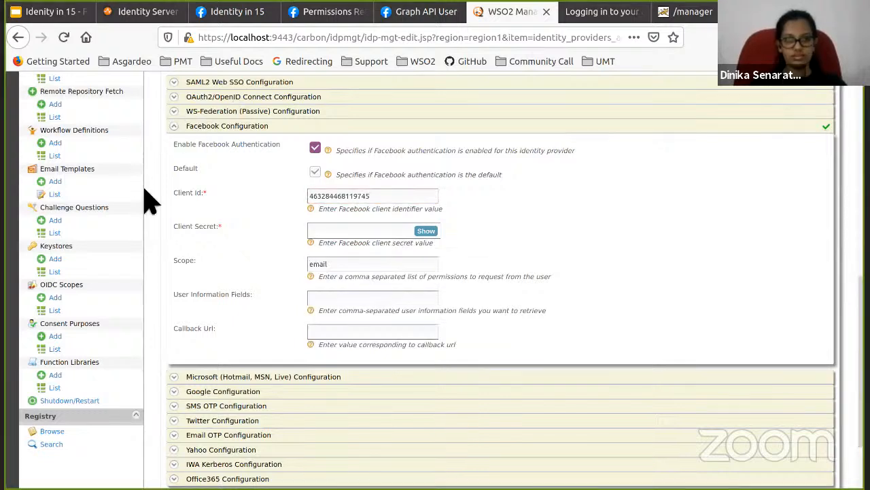
pyautogui.click(372, 236)
pyautogui.hotkey('ctrl', 'v')
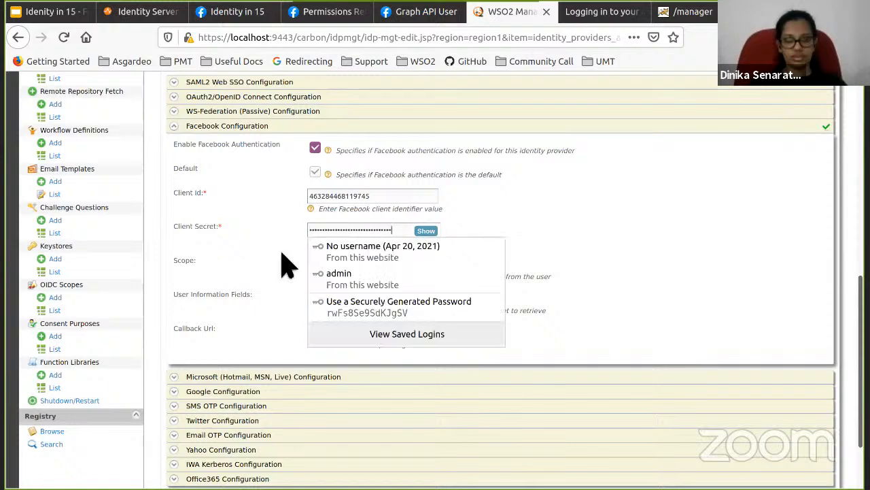
pyautogui.click(264, 272)
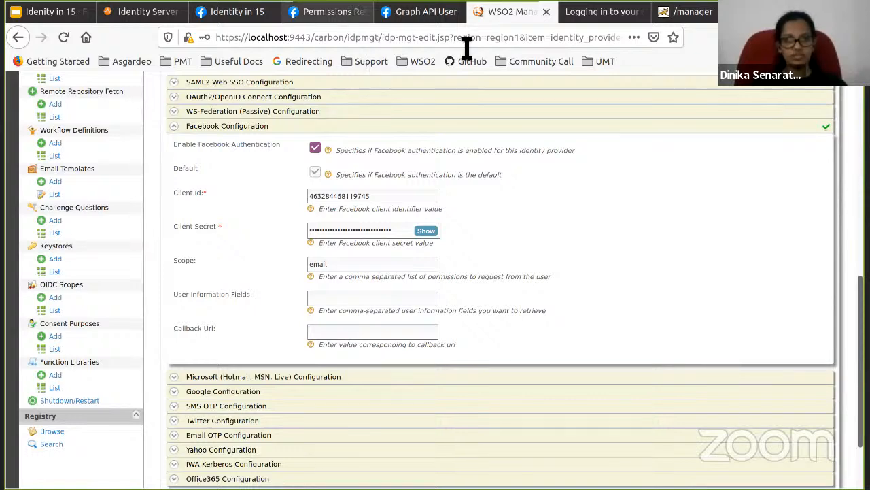
# - Examine the email permission in Facebook's Permissions Reference and the default public profile fields in the Graph API User reference
pyautogui.click(328, 11)
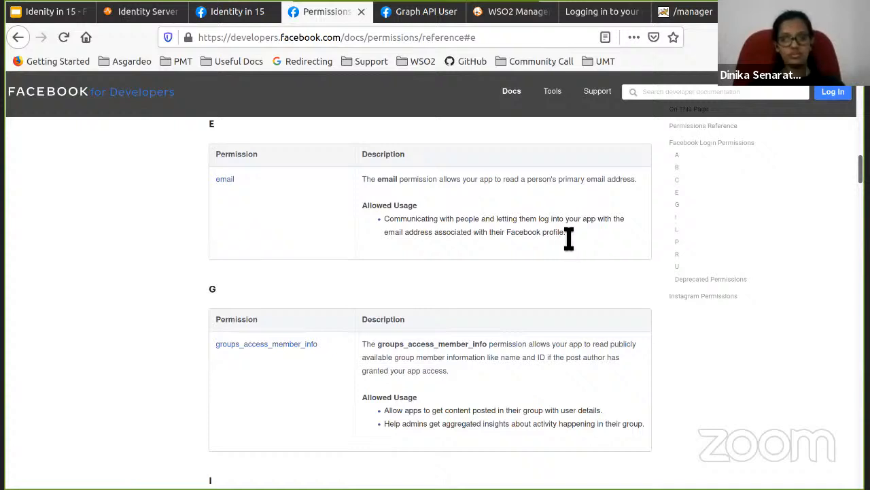
pyautogui.moveTo(569, 238); pyautogui.dragTo(521, 225)
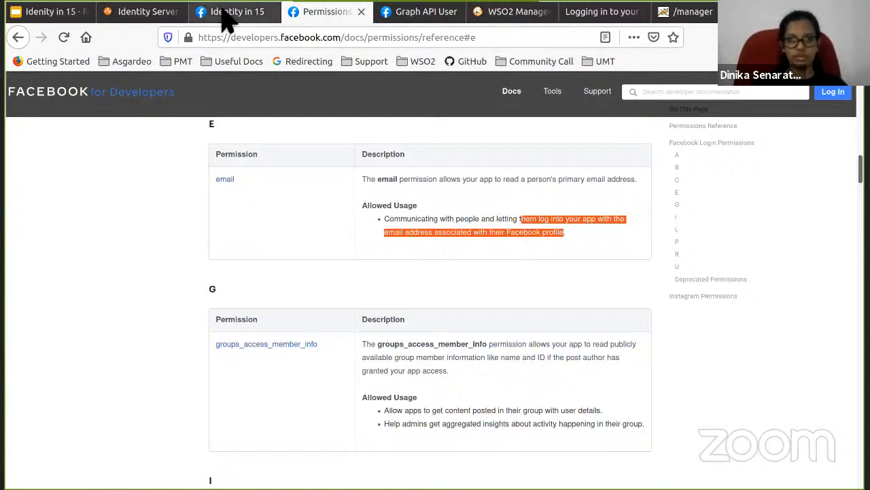
pyautogui.click(172, 12)
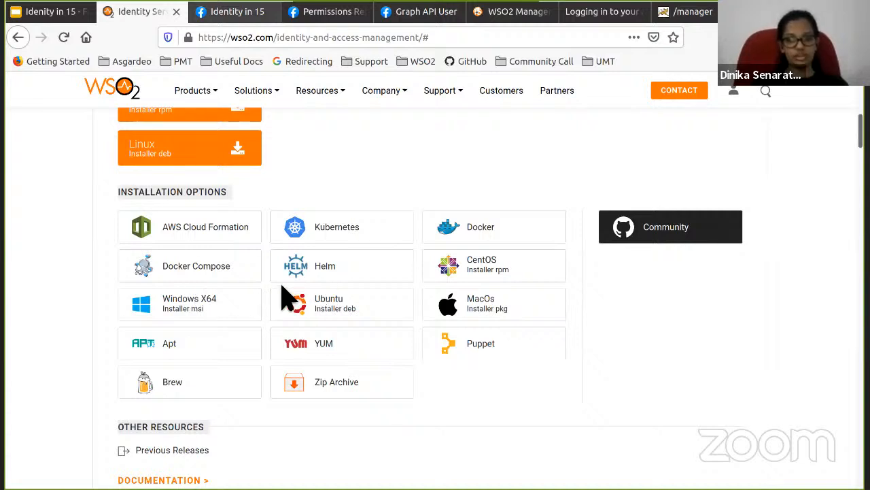
pyautogui.hotkey('ctrl', 'Tab')
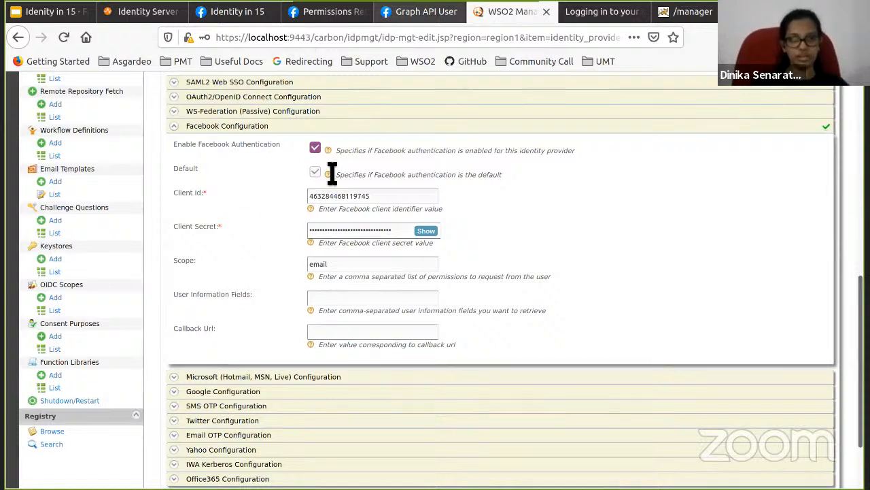
pyautogui.hotkey('ctrl', 'shift', 'Tab')
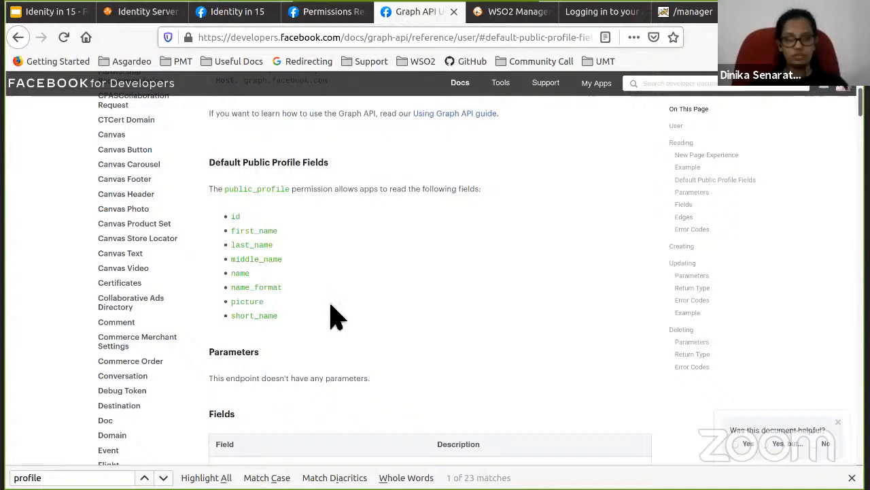
pyautogui.hotkey('ctrl', 'pageup')
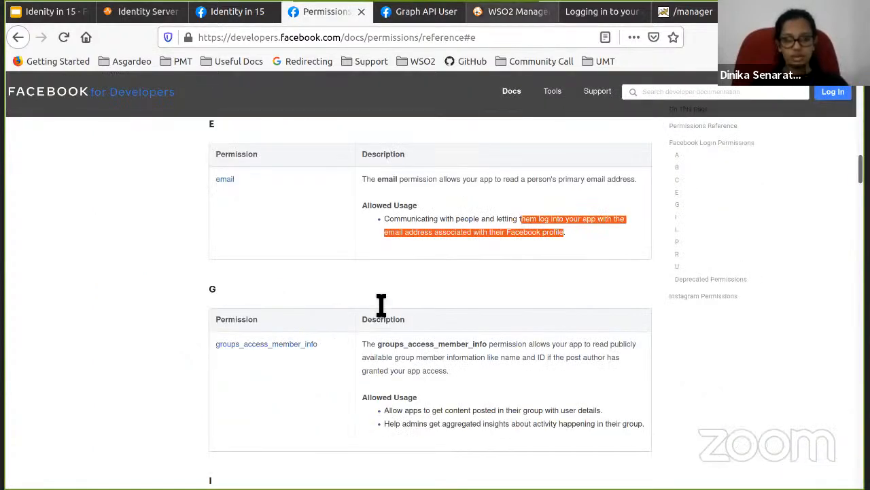
# - Paste the comma-separated list beginning id,name,gender,email,first_name into the identity provider's User Information Fields
pyautogui.hotkey('ctrl', 'pagedown')
pyautogui.hotkey('ctrl', 'pagedown')
pyautogui.hotkey('ctrl', 'v')
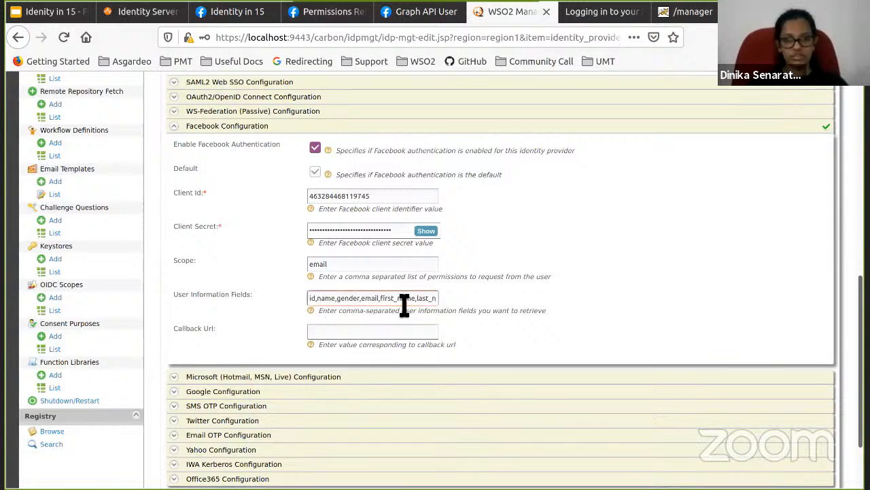
pyautogui.hscroll(3, 404, 305)
pyautogui.hscroll(-3, 405, 306)
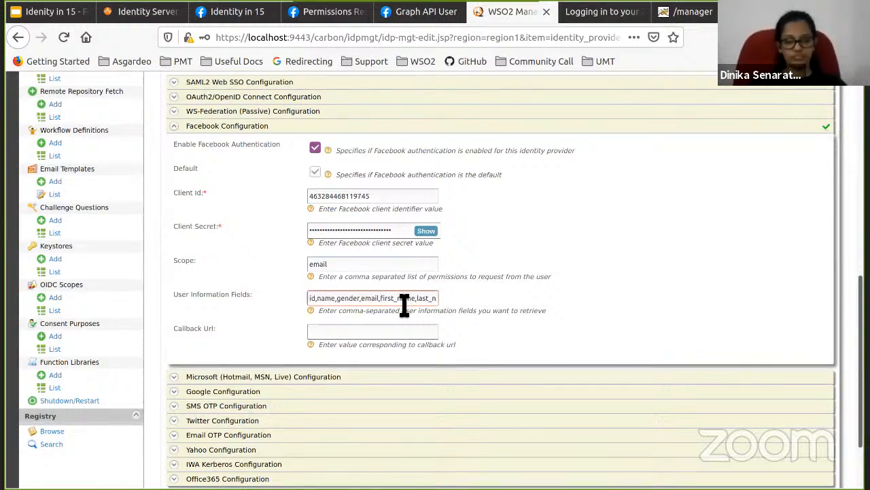
pyautogui.click(353, 336)
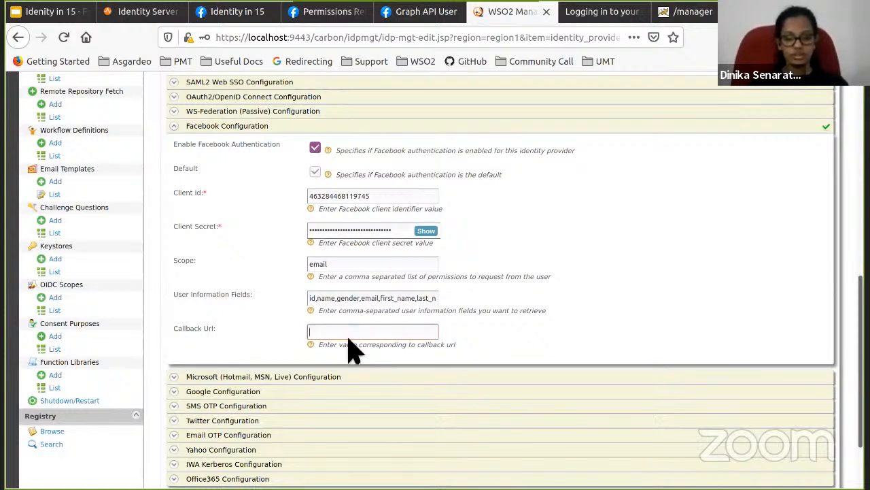
pyautogui.write('https://l')
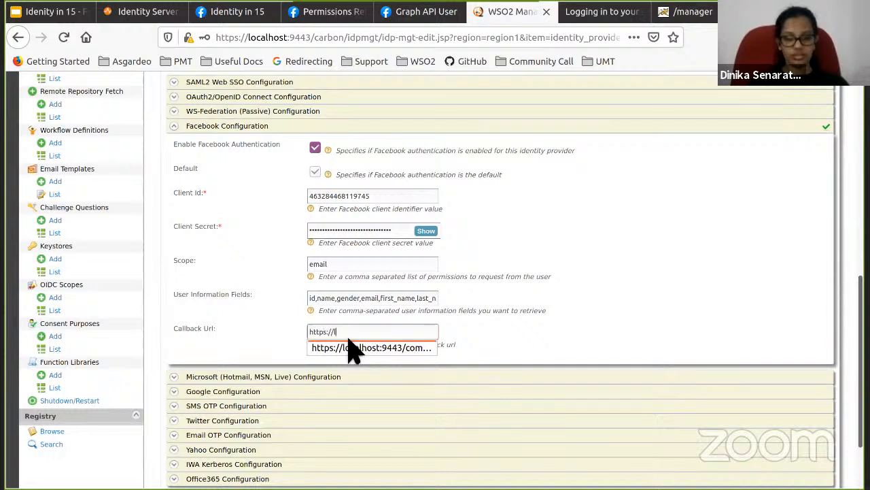
pyautogui.write('ocalh')
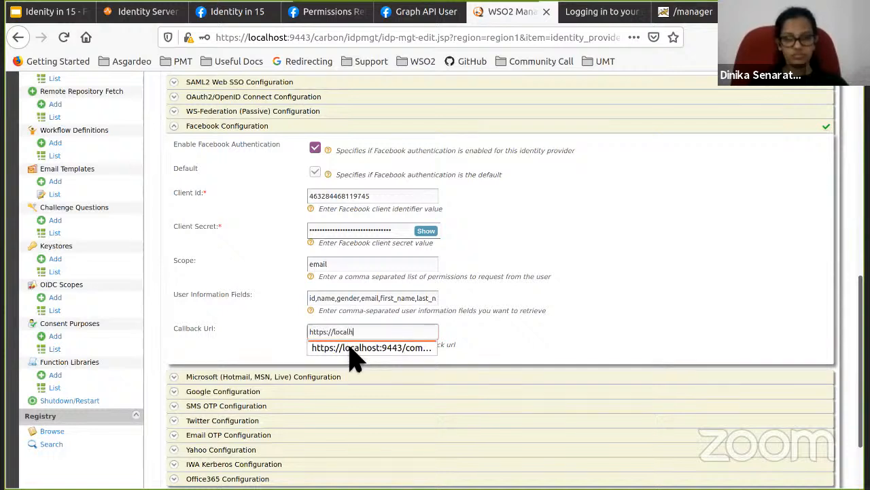
pyautogui.click(355, 348)
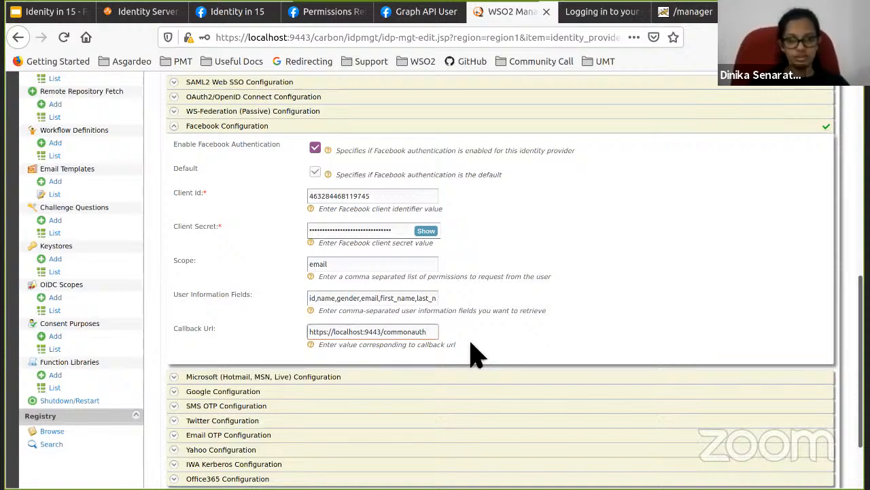
# - Register the Facebook identity provider and dismiss the browser's offer to save the login
pyautogui.scroll(-2, 238, 320)
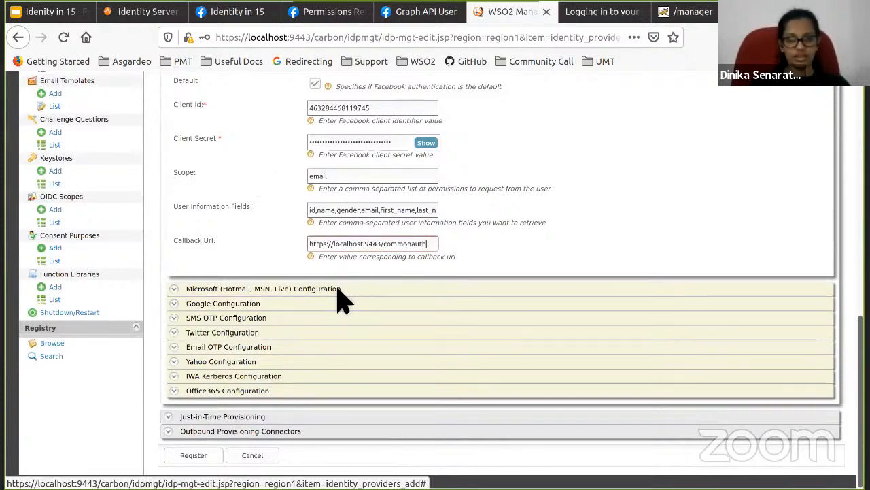
pyautogui.press('Return')
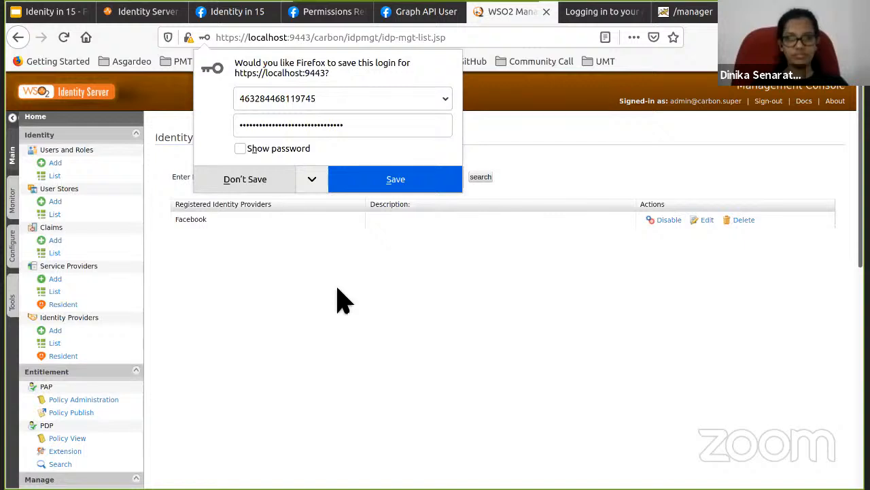
pyautogui.click(340, 300)
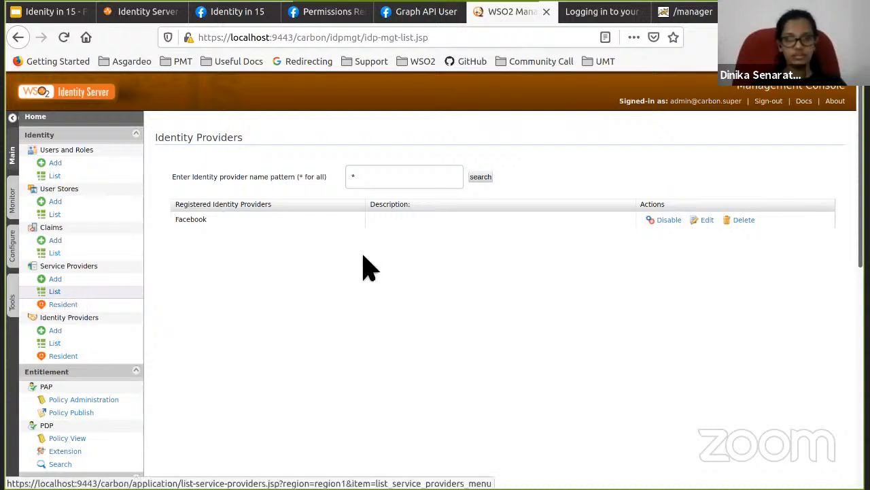
# - Open the Facebook service provider for editing and expand its Local & Outbound Authentication Configuration
pyautogui.click(80, 285)
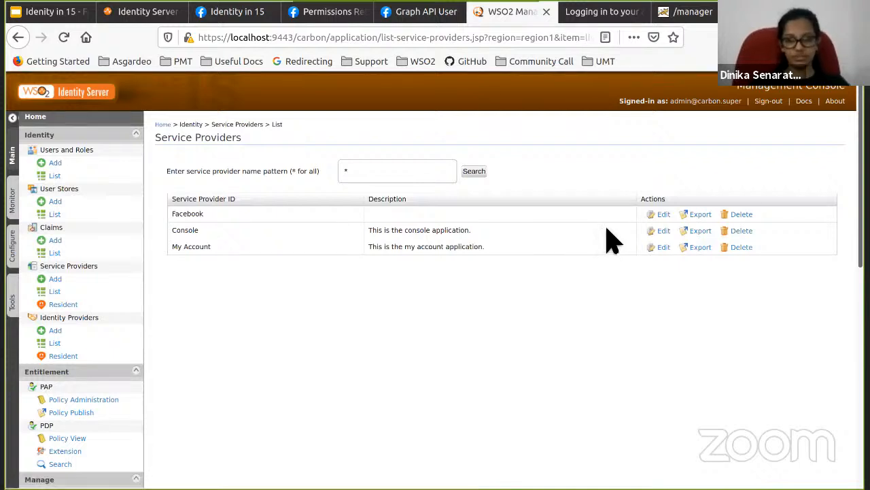
pyautogui.click(668, 219)
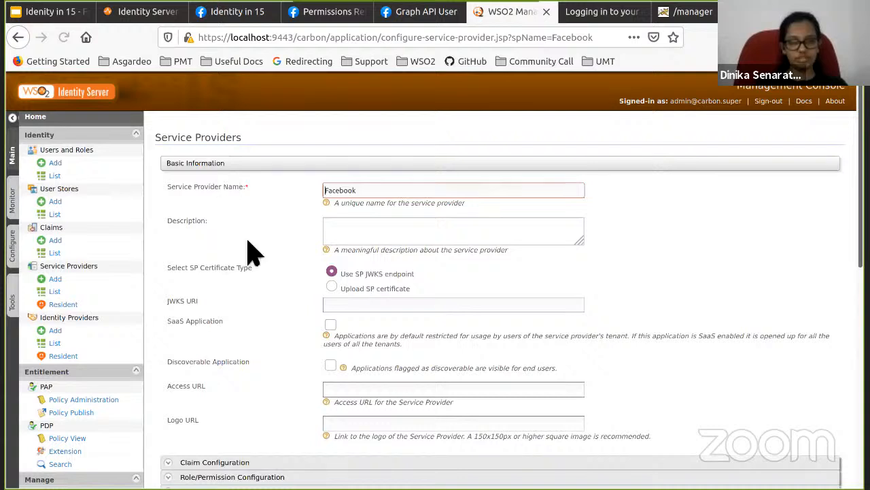
pyautogui.scroll(-1, 224, 320)
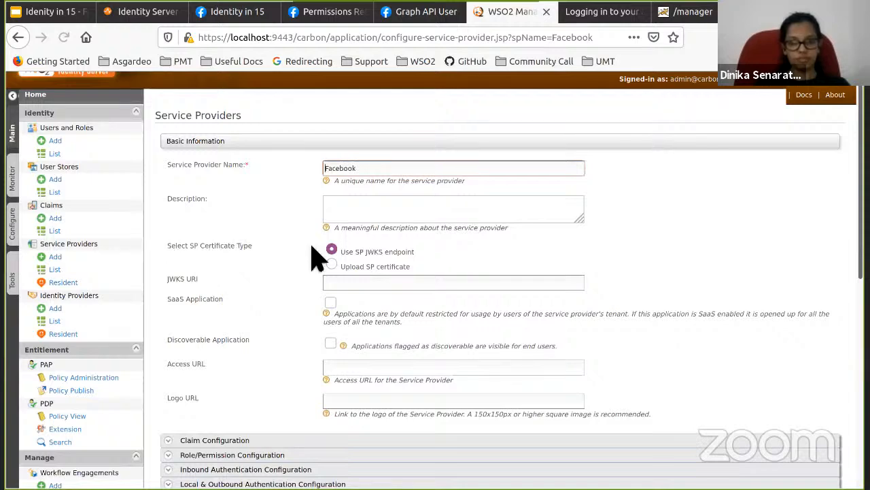
pyautogui.scroll(-3, 315, 257)
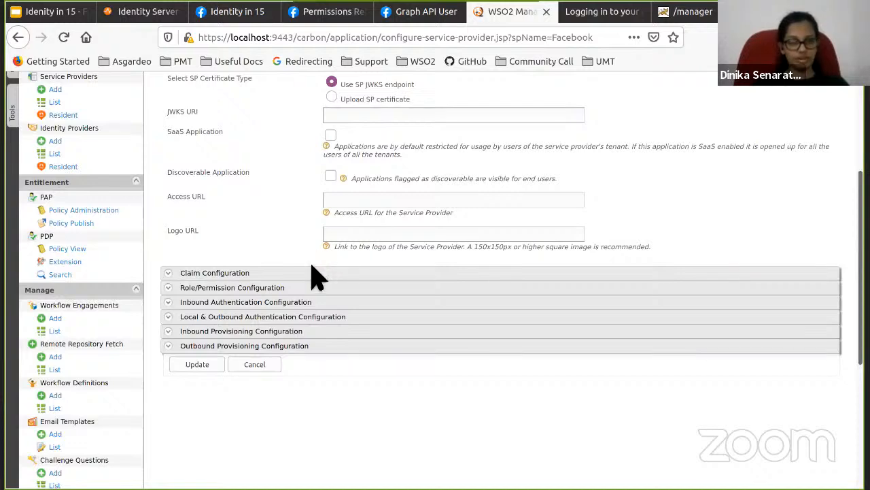
pyautogui.click(311, 316)
pyautogui.scroll(-3, 311, 300)
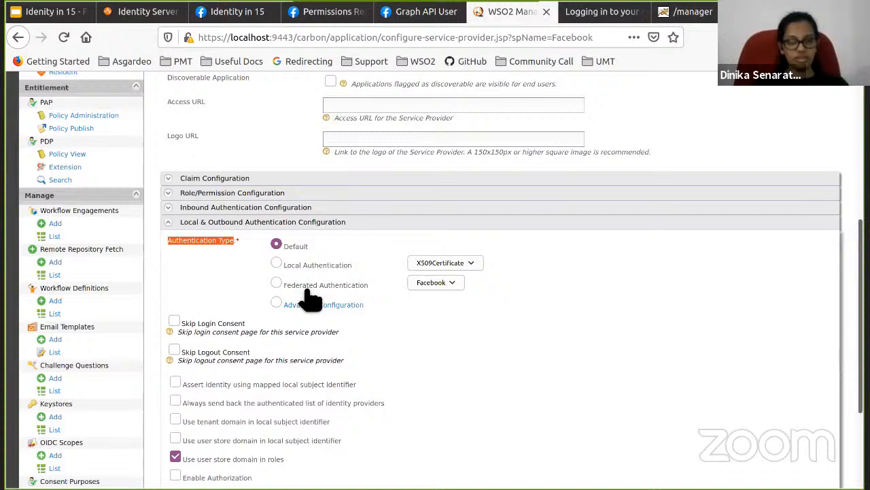
# - Set the service provider's Authentication Type to Federated Authentication with the Facebook identity provider, and update the service provider
pyautogui.click(456, 280)
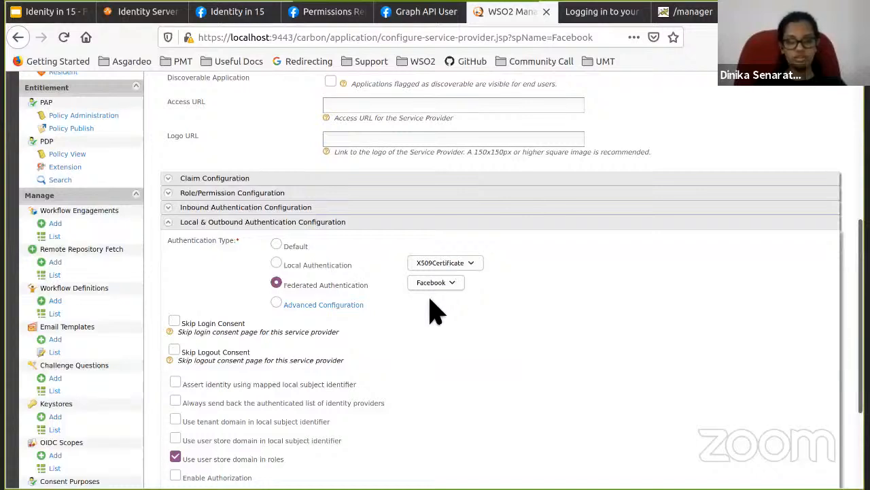
pyautogui.click(433, 284)
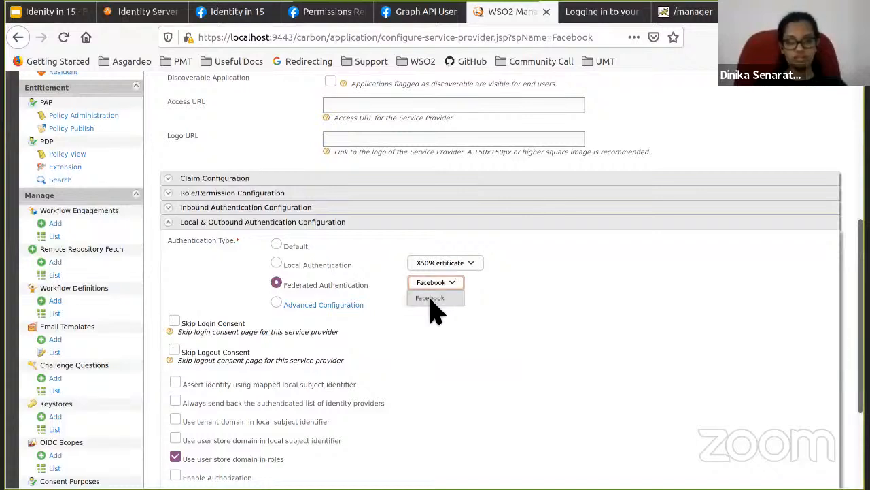
pyautogui.click(474, 318)
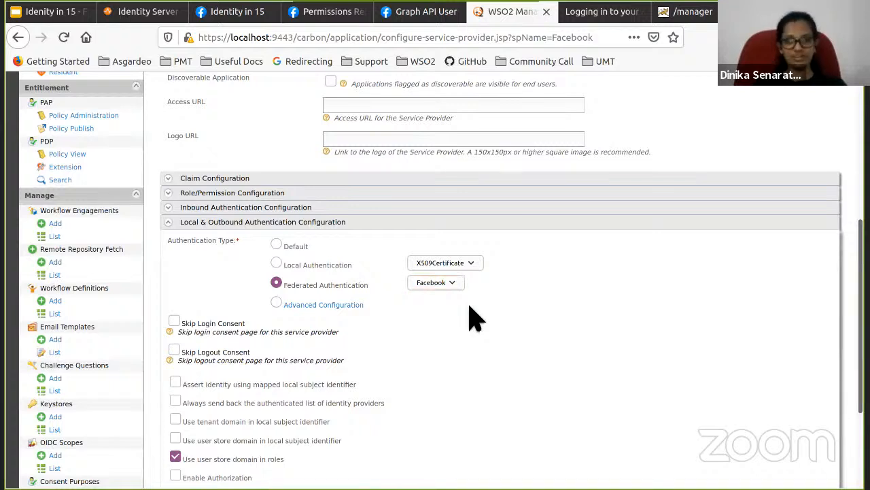
pyautogui.click(453, 293)
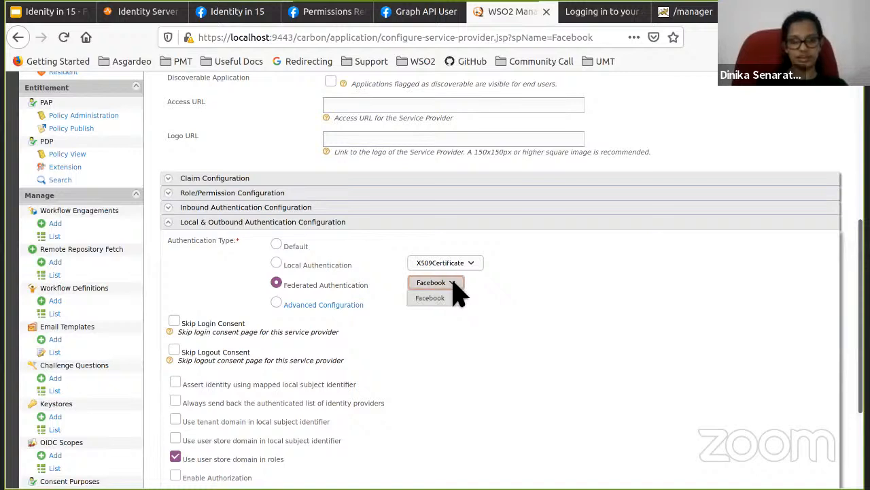
pyautogui.click(442, 296)
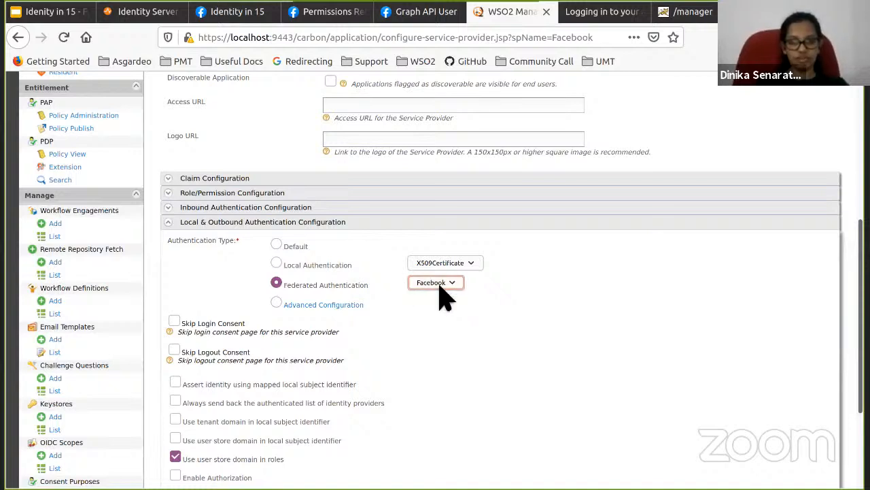
pyautogui.click(442, 295)
pyautogui.click(442, 297)
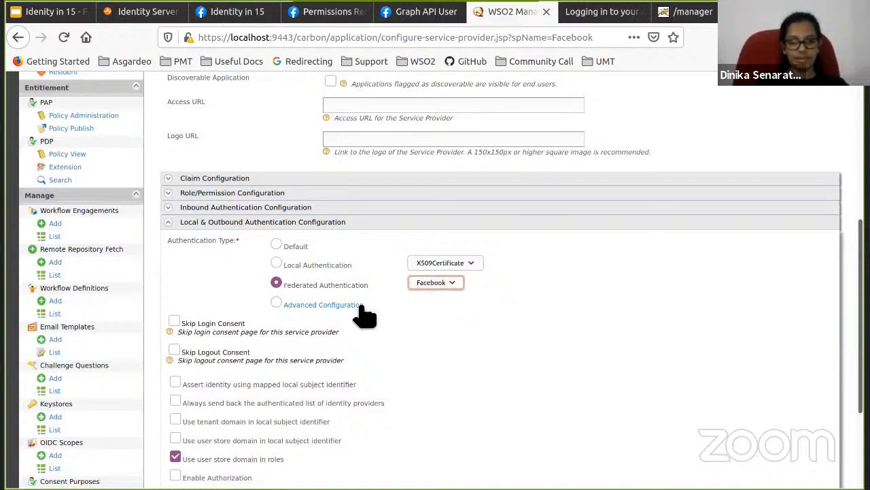
pyautogui.click(206, 415)
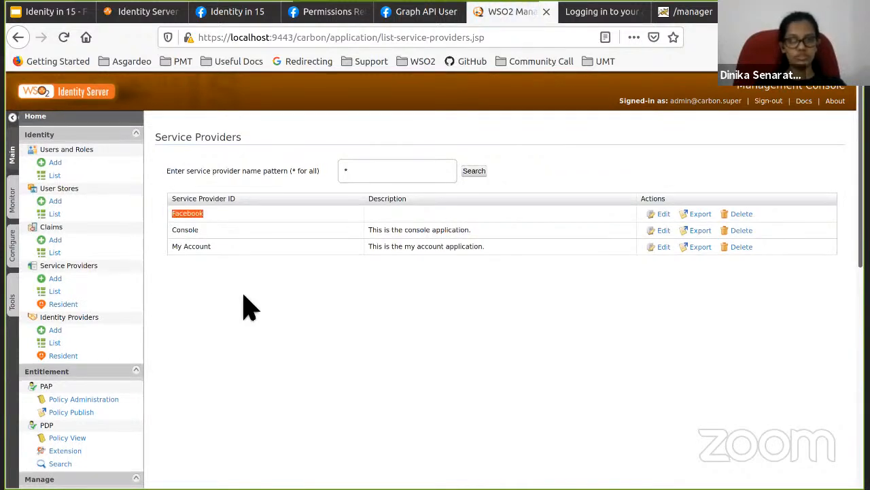
# - Switch to the Tomcat Web Application Manager and open the /pickup-dispatch application in a new private window
pyautogui.scroll(-2, 243, 305)
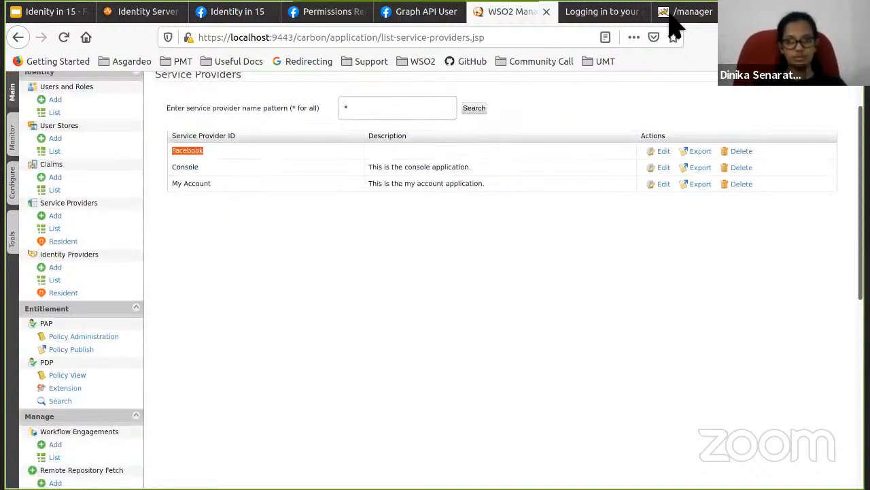
pyautogui.scroll(2, 218, 192)
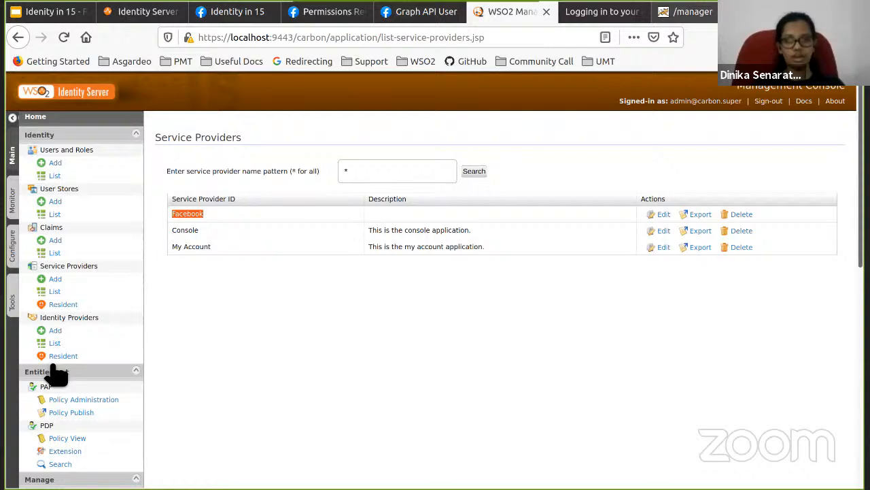
pyautogui.hotkey('ctrl', 'Tab')
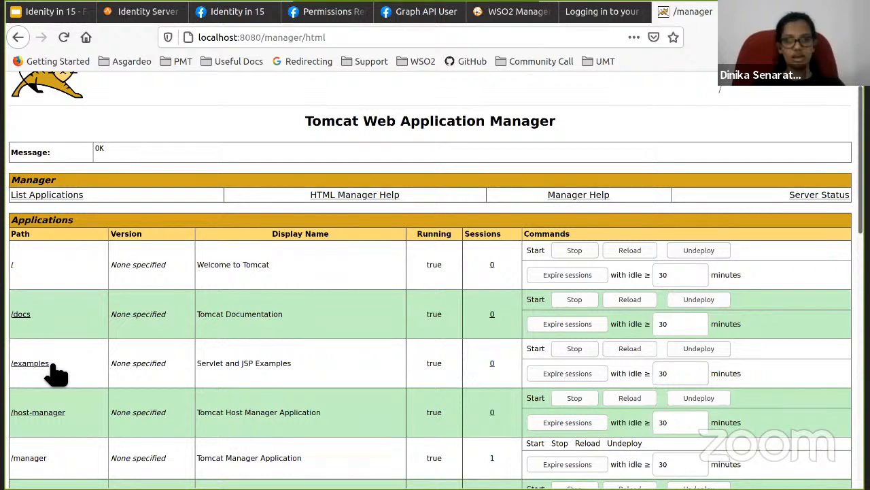
pyautogui.scroll(-3, 51, 367)
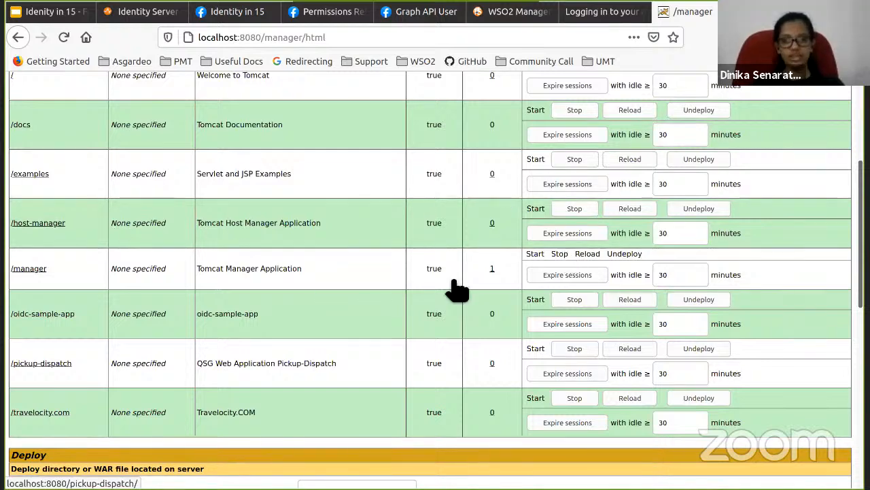
pyautogui.rightClick(49, 362)
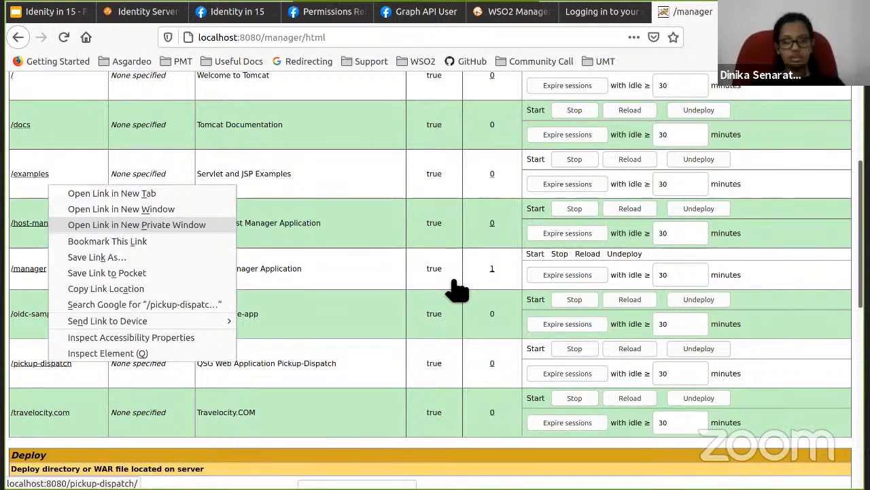
pyautogui.click(285, 202)
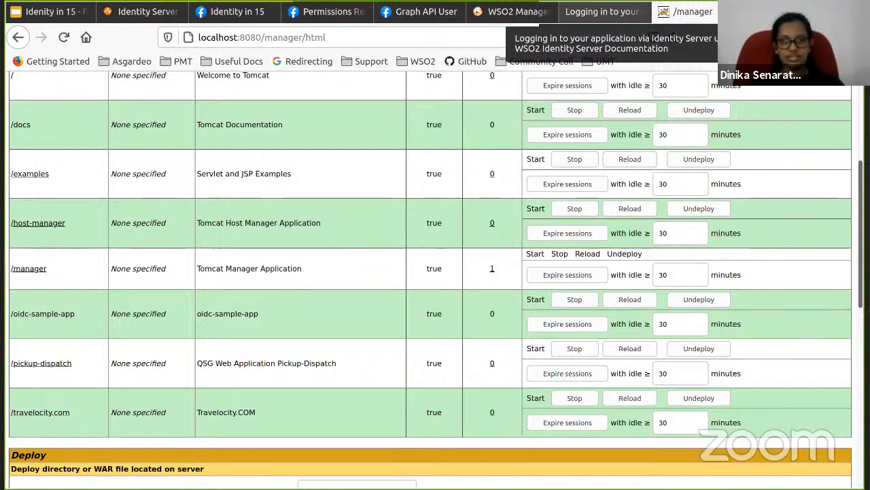
# - View the WSO2 documentation on logging in with Facebook credentials, and present the Question Time slide of the slide deck
pyautogui.click(599, 11)
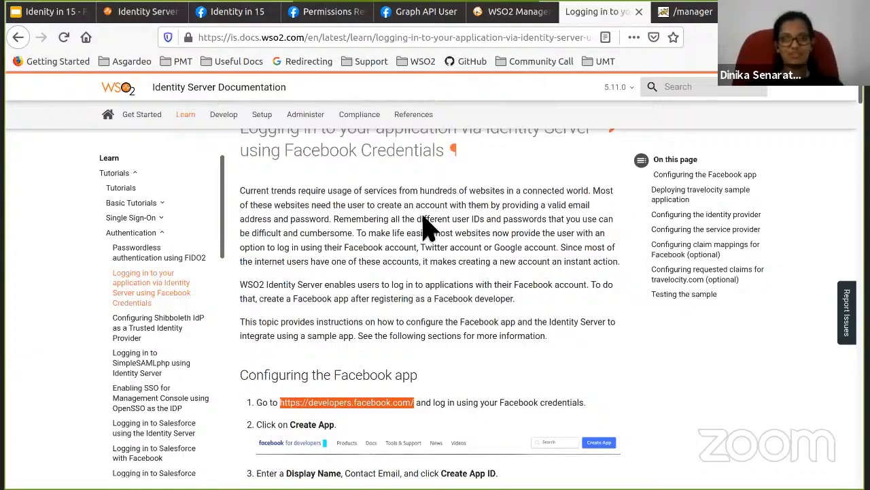
pyautogui.hotkey('alt', '1')
pyautogui.hotkey('ctrl', 'F5')
pyautogui.press('Right')
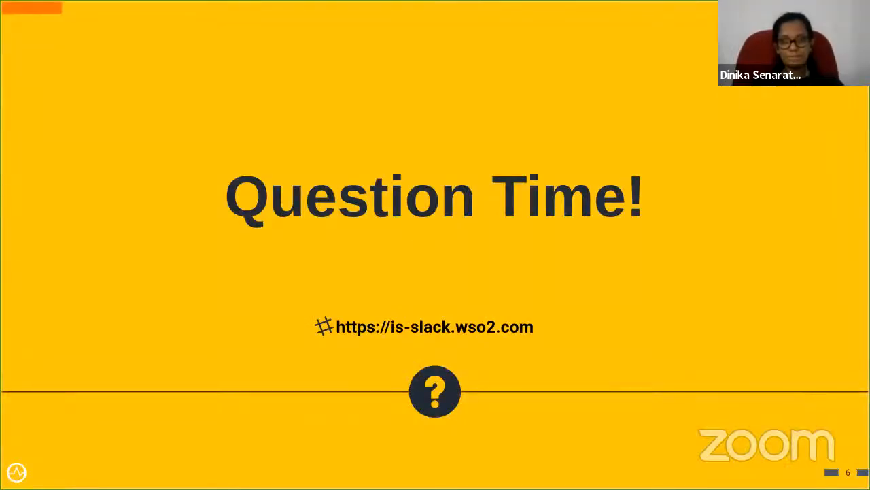